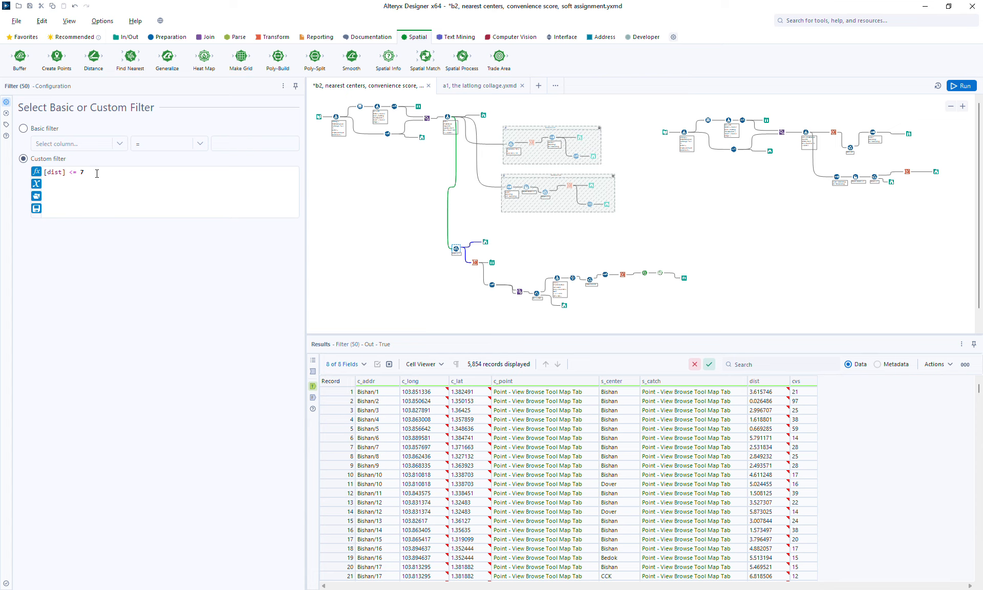
Step: Inspect the outputs of the point and polygon Browse tools in the map view
left_click(483, 242)
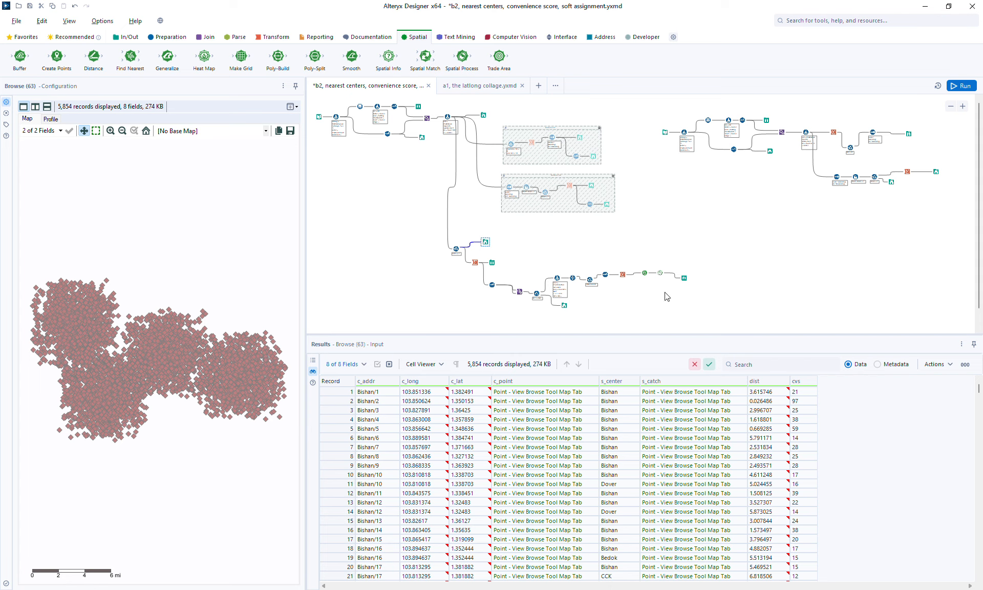
left_click(684, 279)
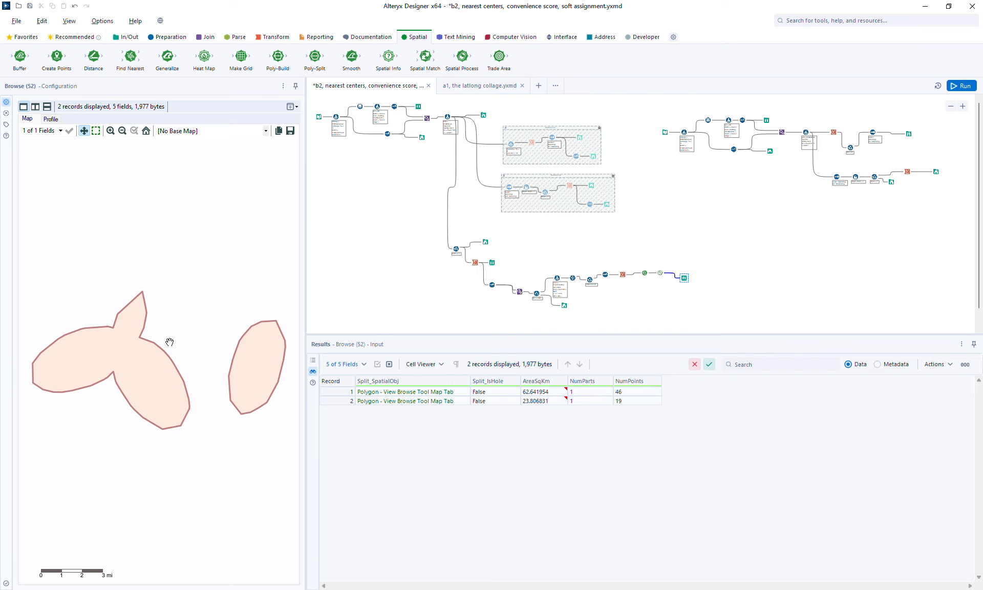
left_click(486, 243)
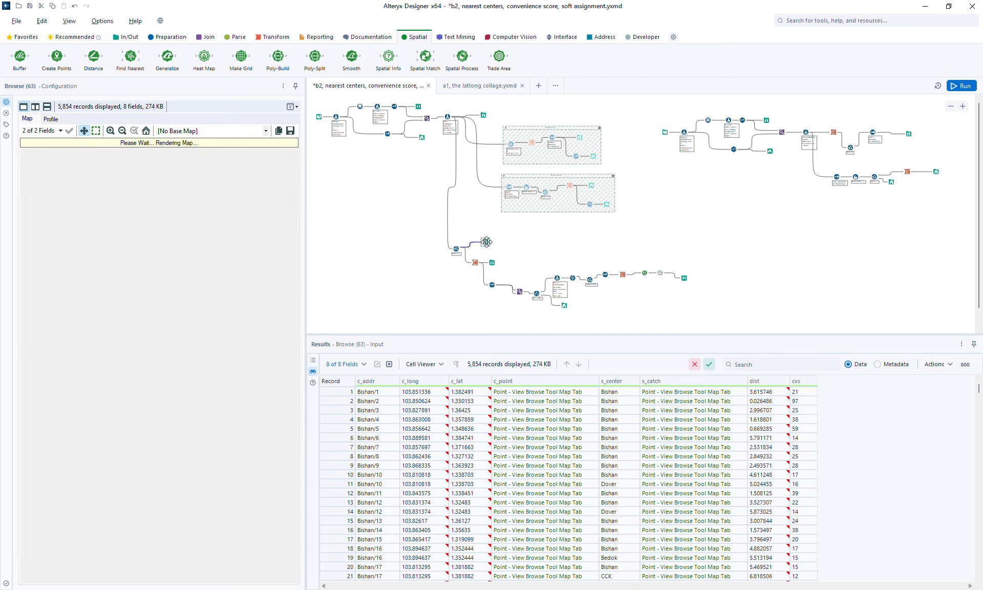
Step: Move the point Browse tool rightward and insert a Summarize tool between the Filter and that Browse
left_click_drag(485, 242, 538, 244)
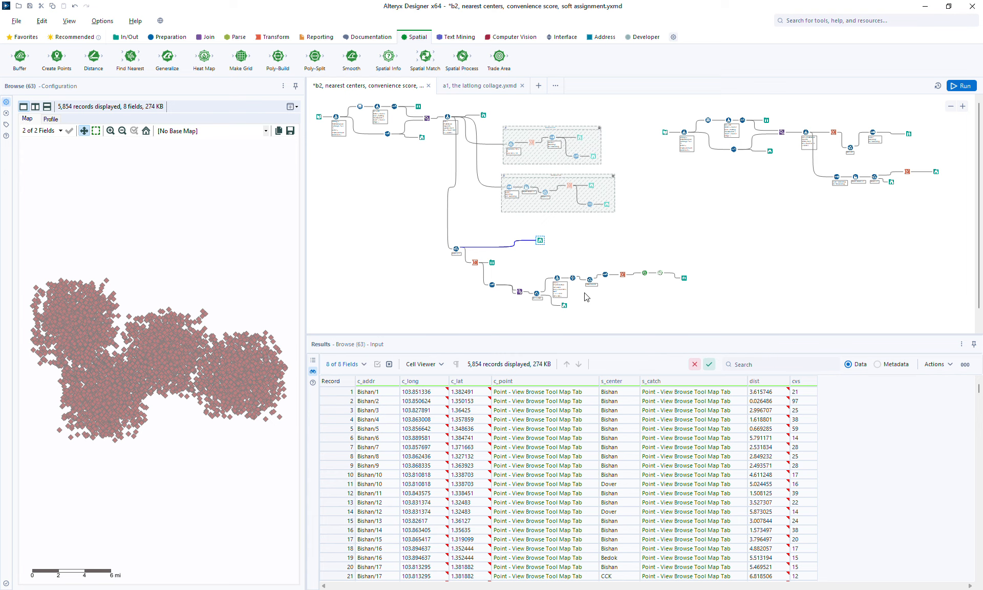
left_click_drag(540, 240, 576, 239)
left_click(273, 36)
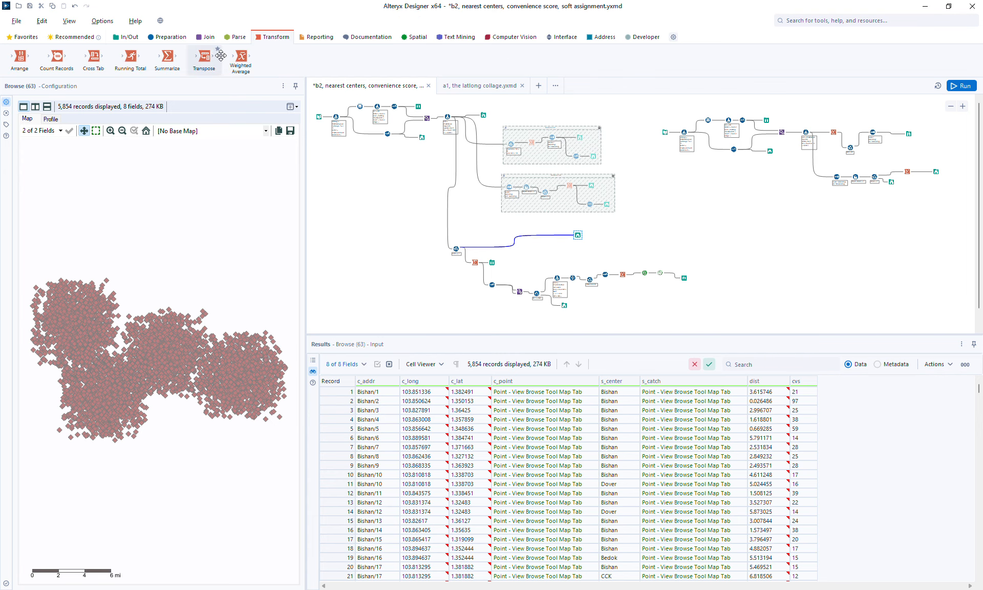
left_click_drag(167, 57, 705, 310)
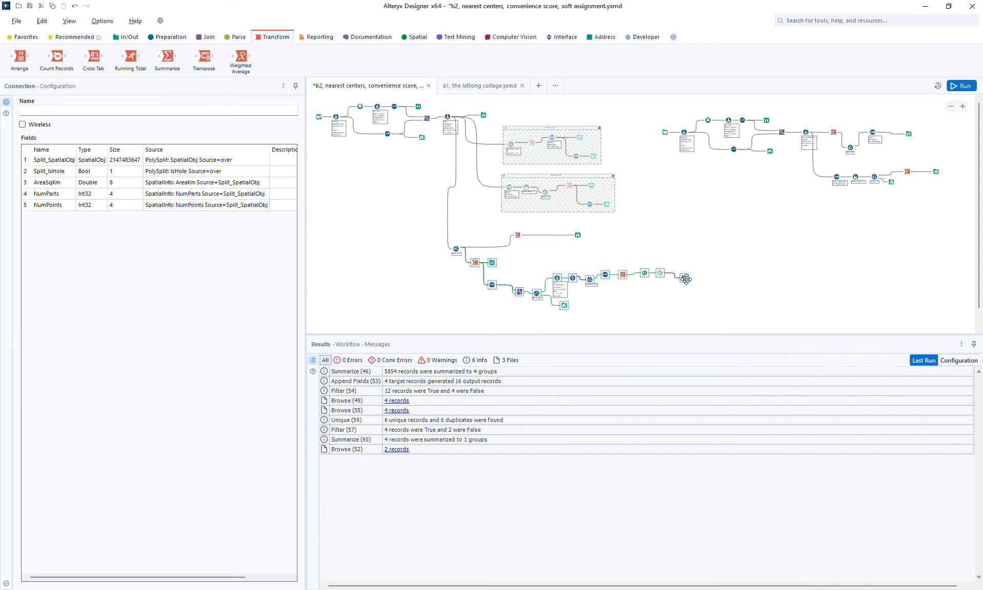
Step: Add the lower tool chain to a new container, shift the container down, and disable it
right_click(687, 281)
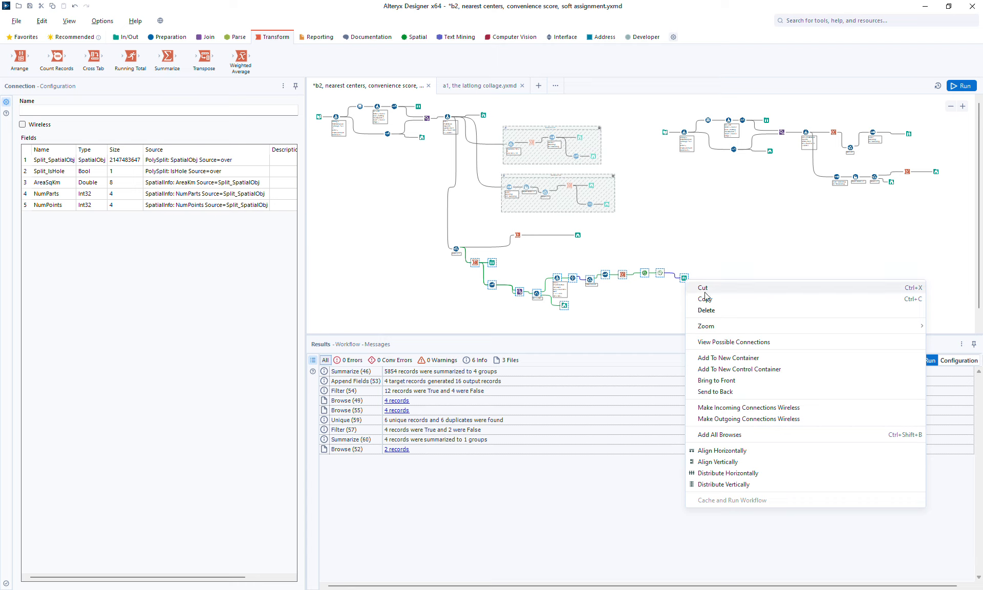
left_click(746, 358)
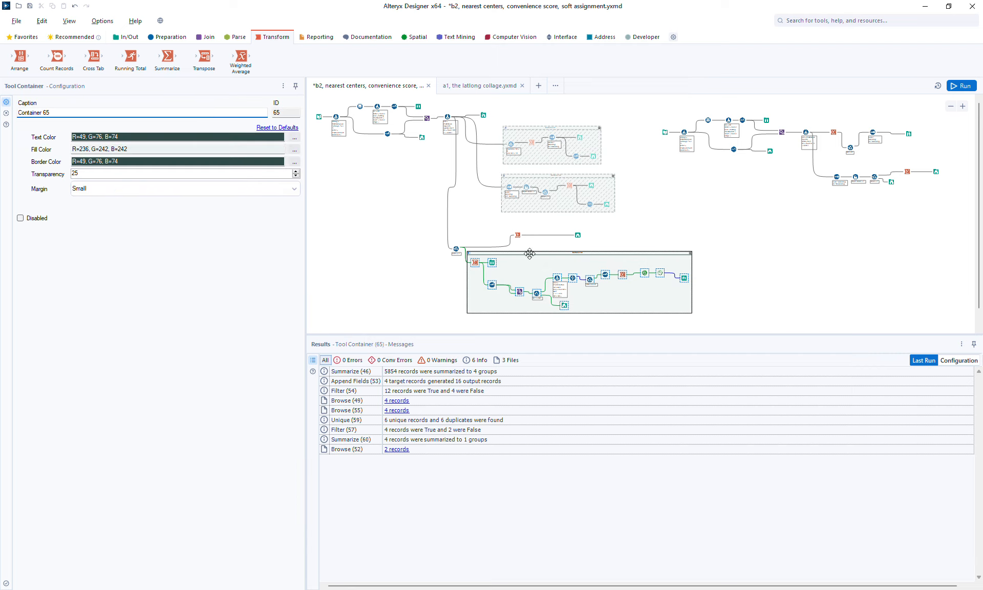
left_click_drag(528, 251, 530, 263)
left_click(36, 218)
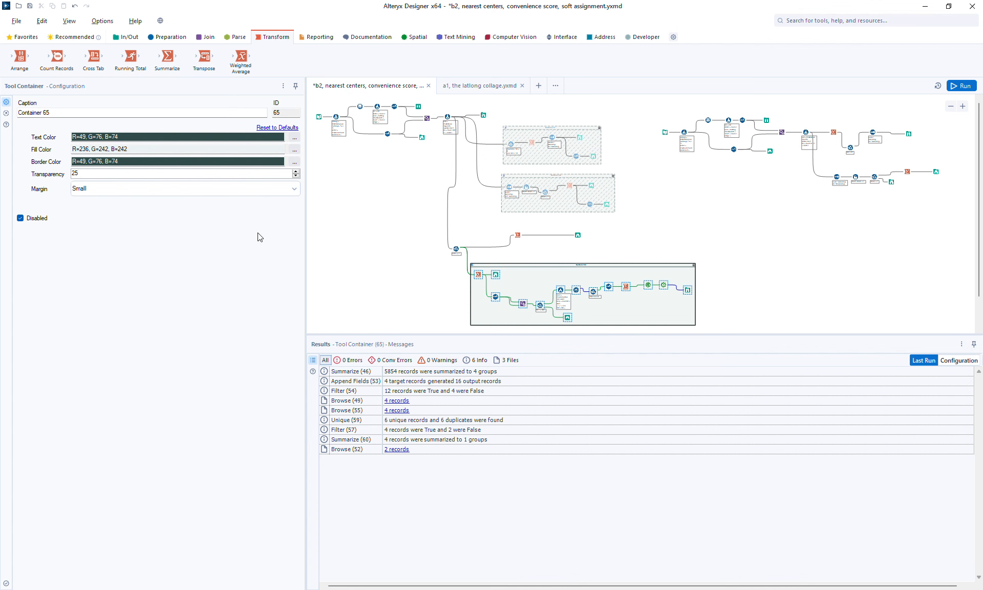
Step: In the Summarize tool, group by c_addr
left_click(519, 235)
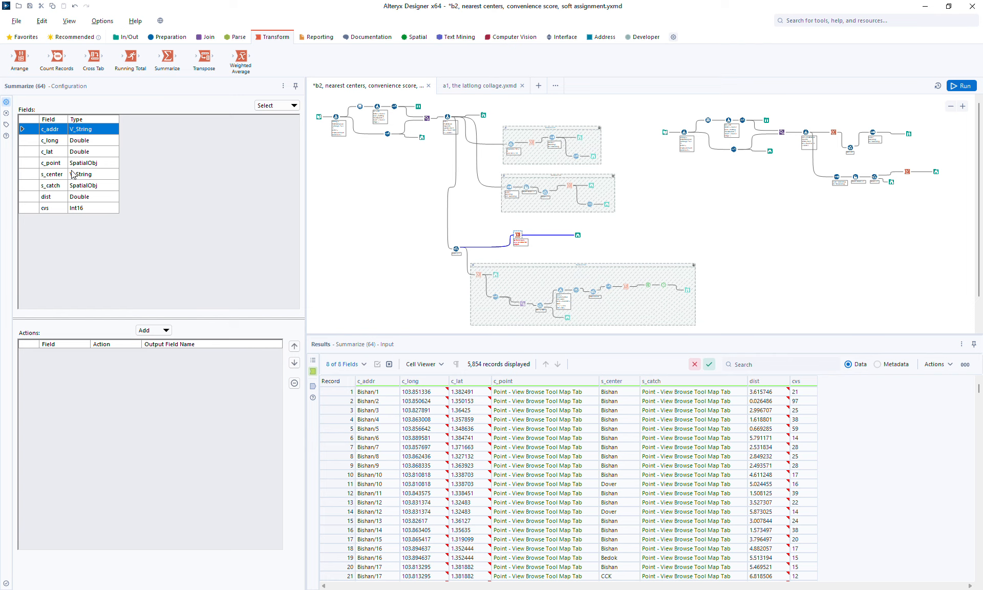
left_click(165, 331)
left_click(172, 340)
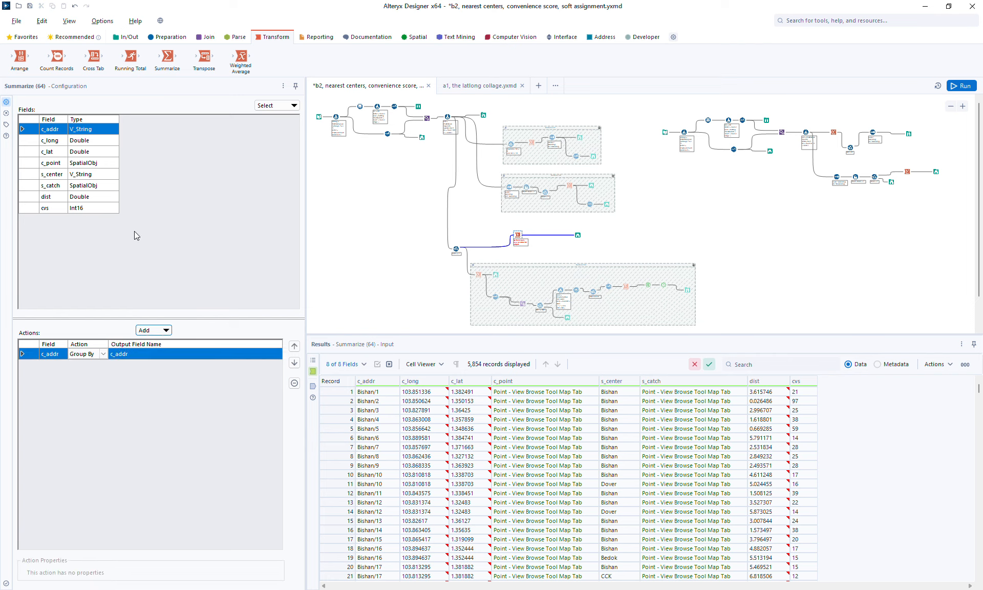
Step: Add a Count action on the s_center field
left_click(58, 164)
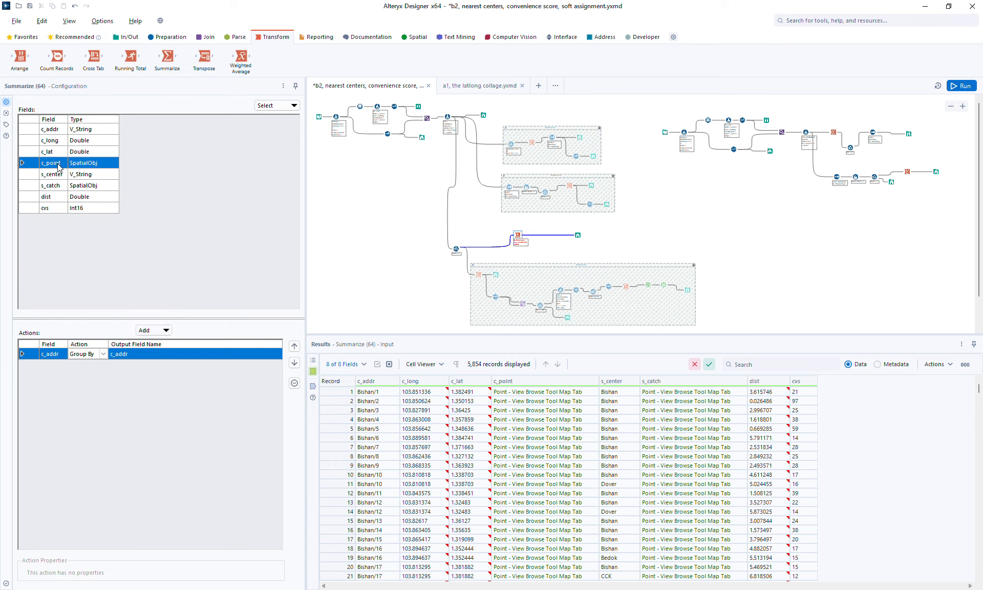
key("Down")
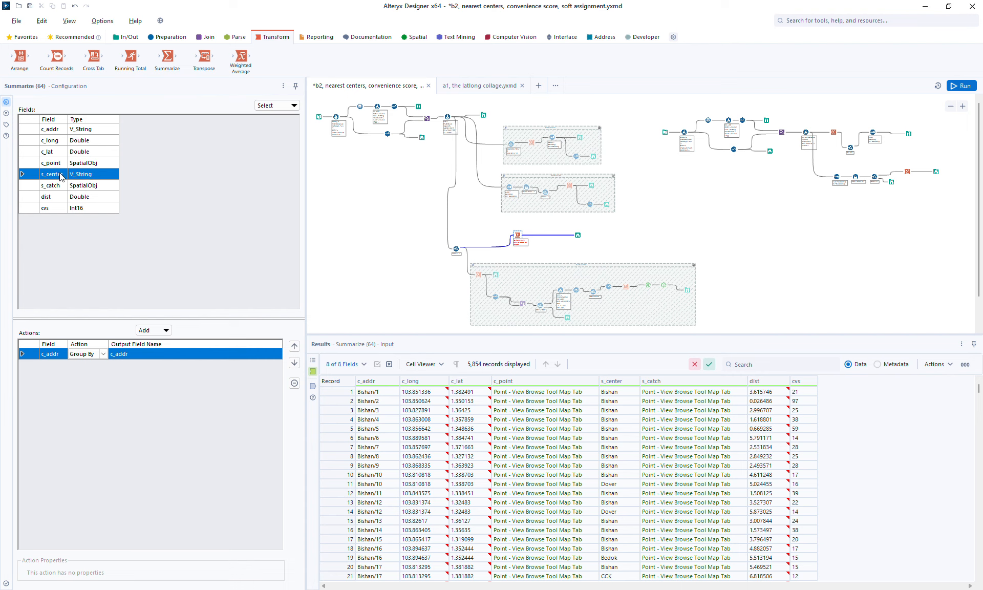
left_click(153, 331)
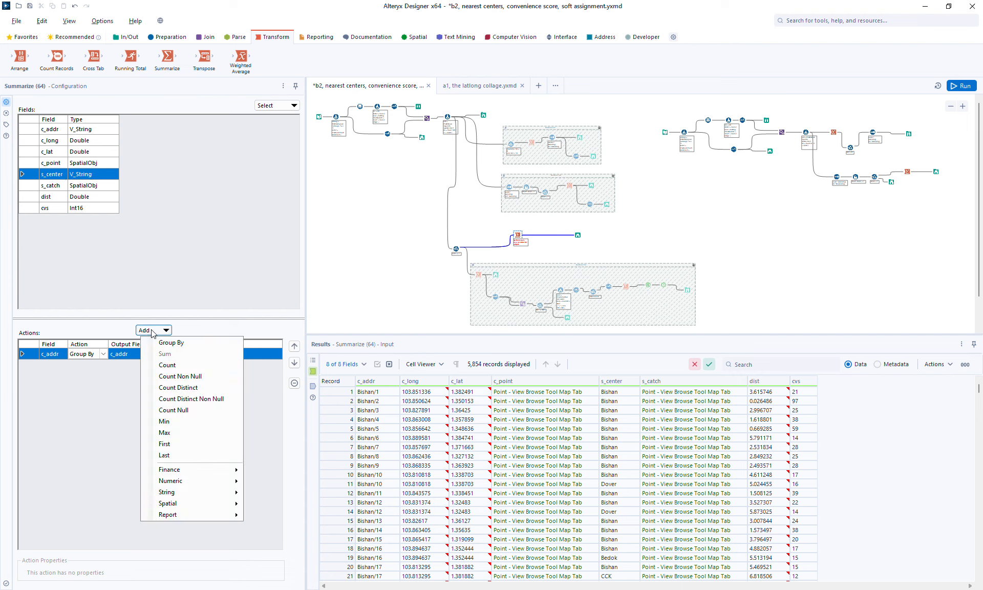
left_click(180, 364)
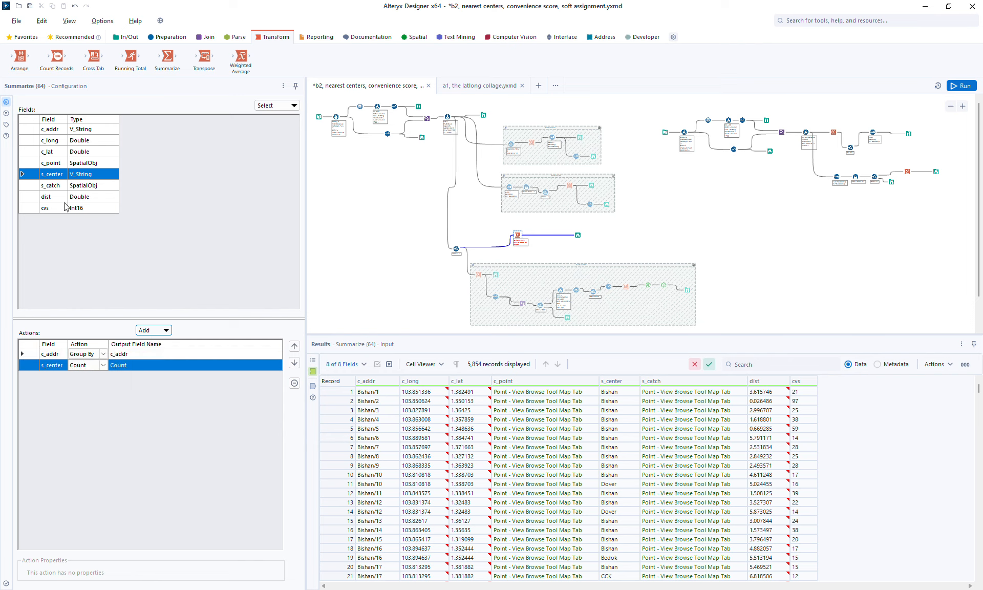
Step: Add a string Concatenate action on the s_center field
left_click(53, 163)
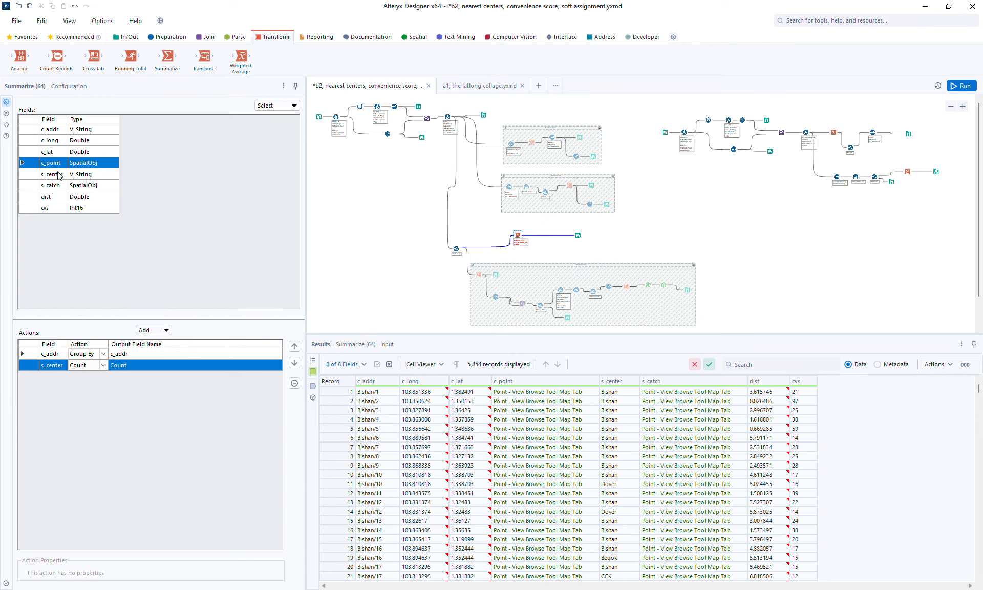
left_click(59, 176)
left_click(151, 330)
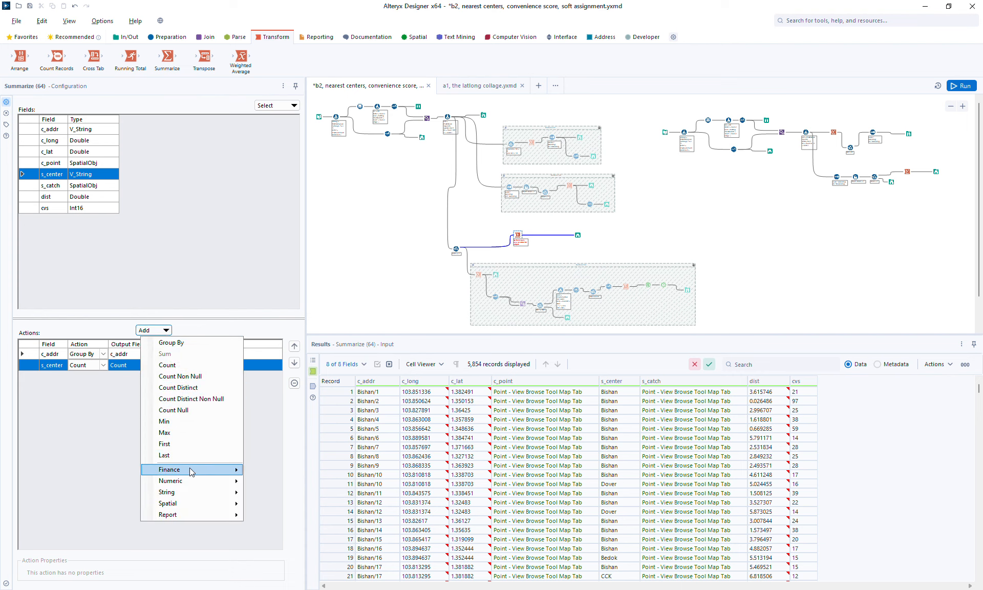
mouse_move(192, 494)
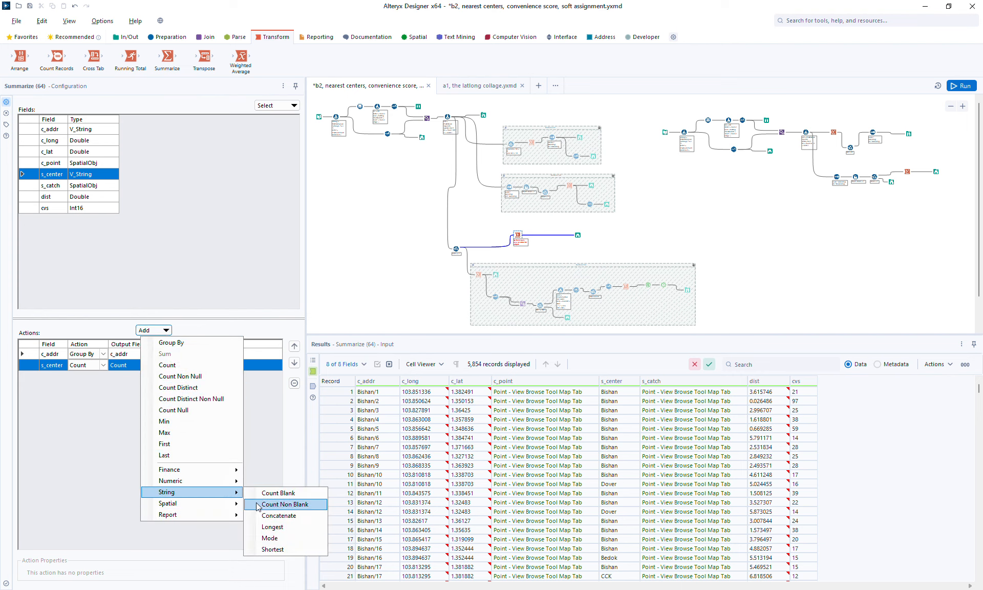
left_click(272, 516)
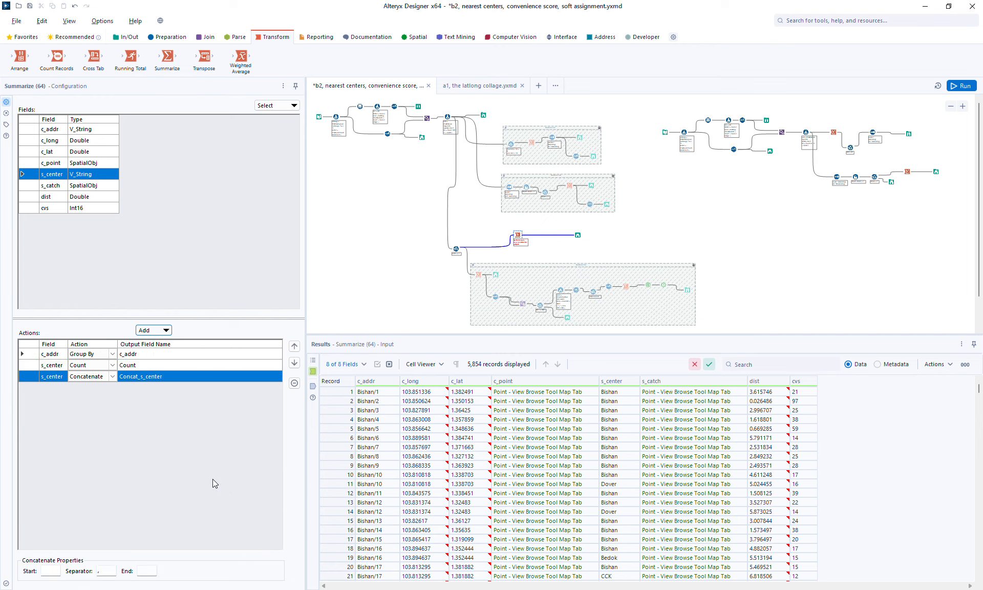
Step: Name the concatenated output field center_list and set its separator to a semicolon
left_click(154, 377)
left_click(332, 214)
left_click(158, 380)
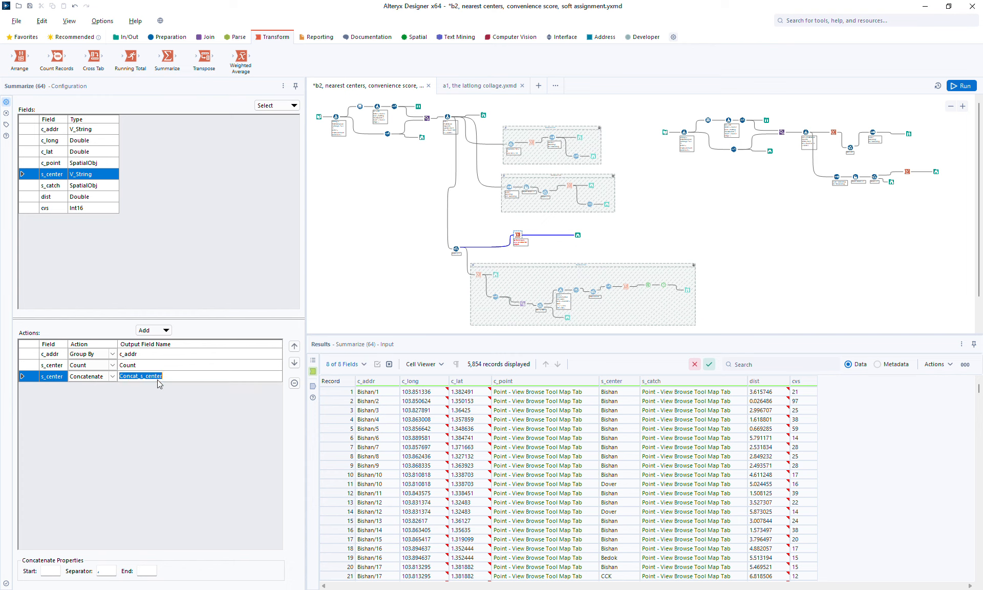
type("center_list")
key("Tab")
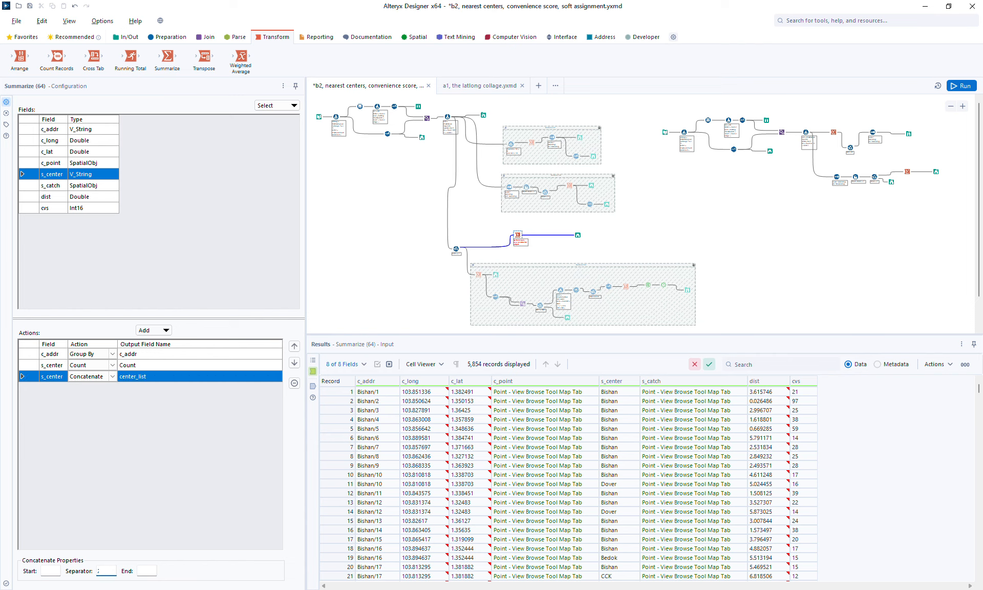
Step: Rename the count output field to center_count
left_click(140, 366)
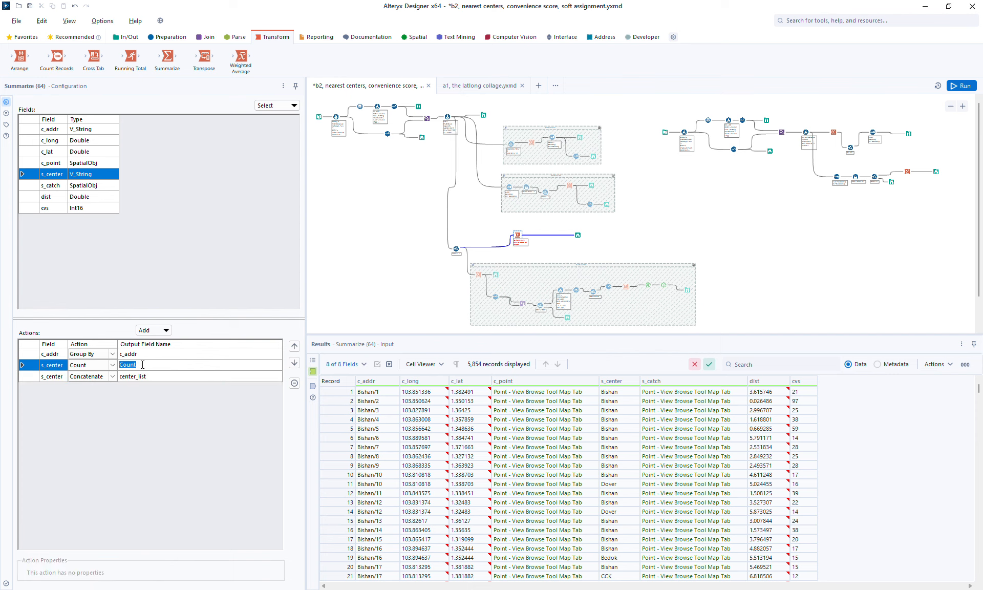
type("center_c")
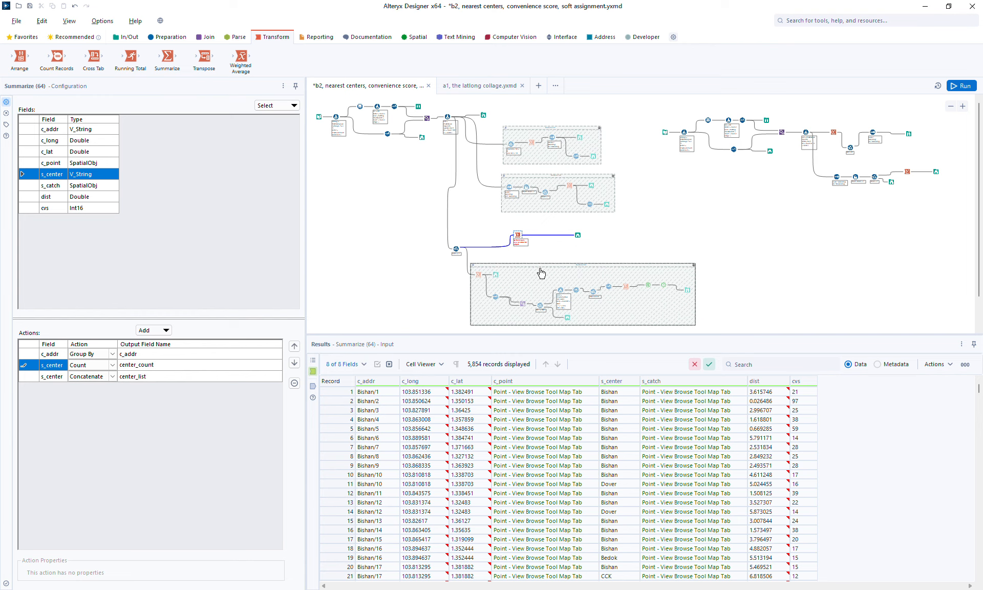
Step: Insert a Filter tool between the Summarize tool and the Browse tool
left_click(577, 234)
left_click(578, 234)
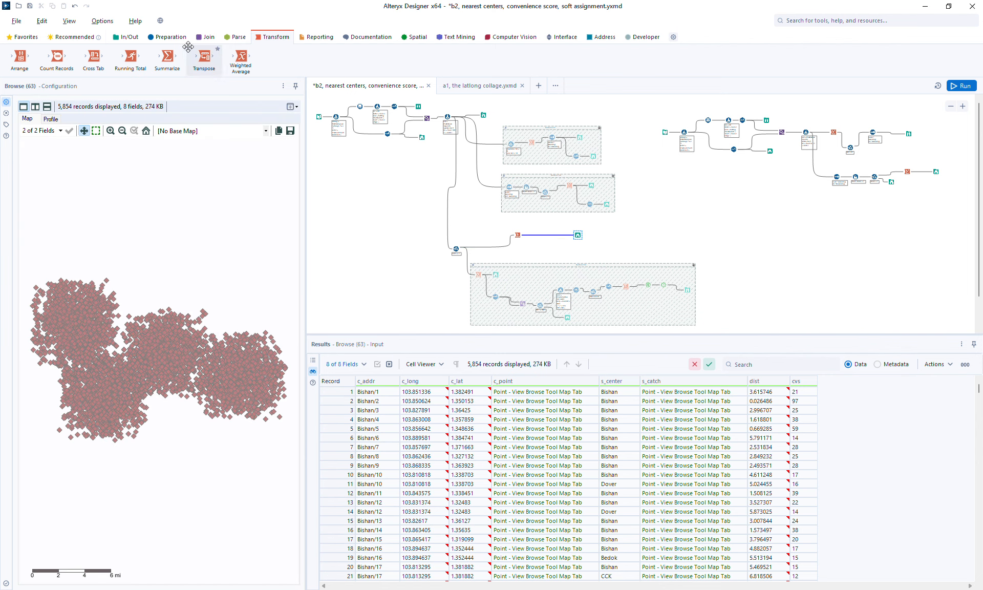
left_click(164, 37)
left_click_drag(131, 57, 542, 235)
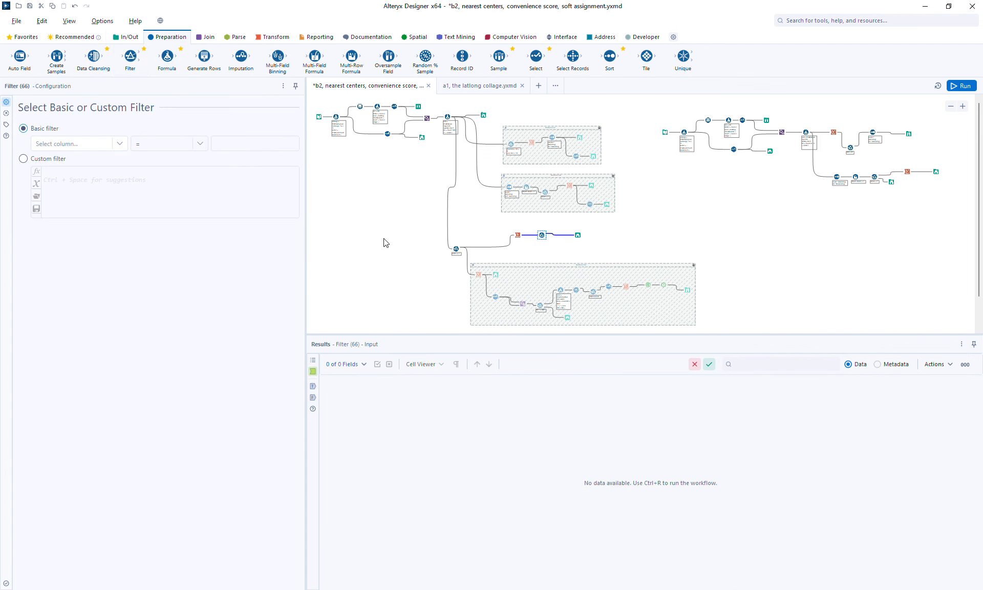
Step: Set a custom filter expression [center_count] > 1
left_click(42, 159)
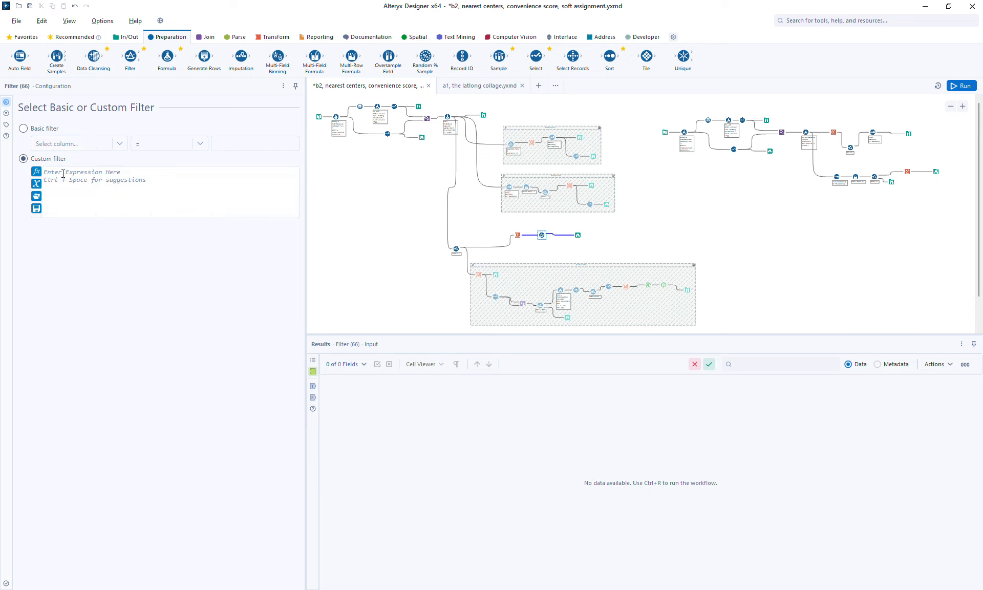
left_click(63, 173)
type("[")
key("Down")
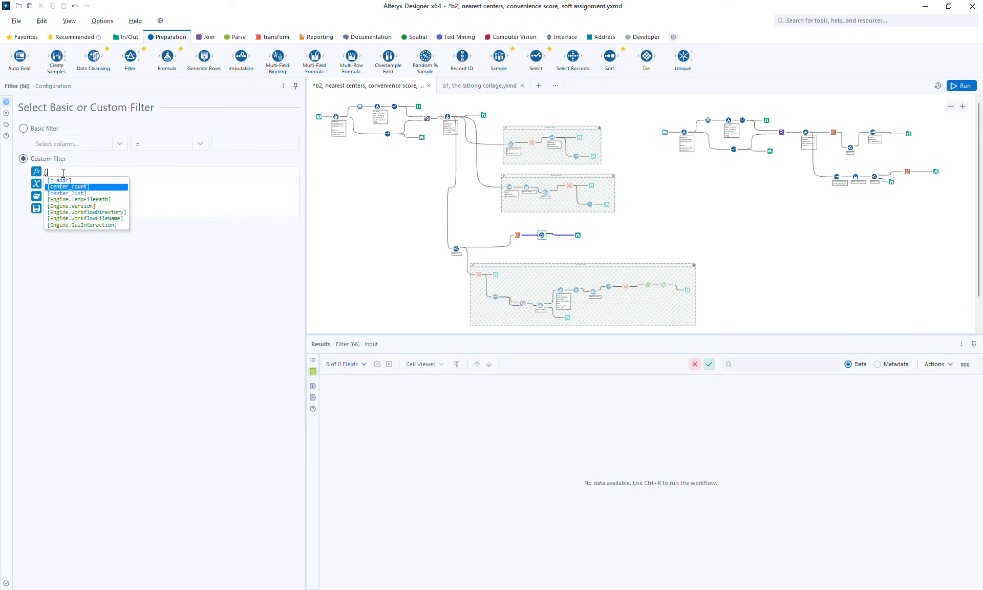
key("Return")
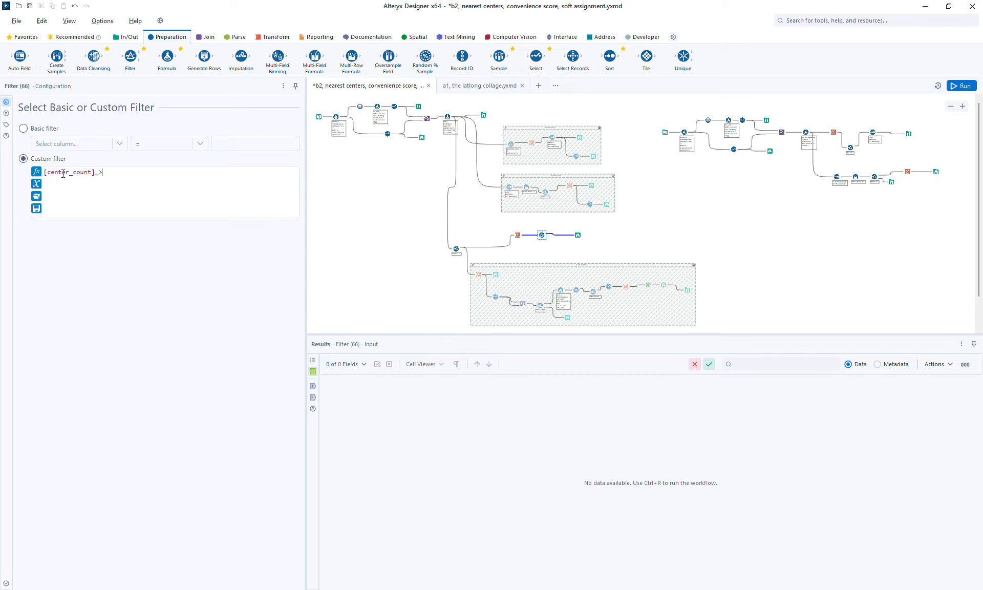
type("> 1")
Step: Reposition the Browse tool and run the workflow
left_click(577, 235)
left_click_drag(577, 234, 596, 229)
key("ctrl+r")
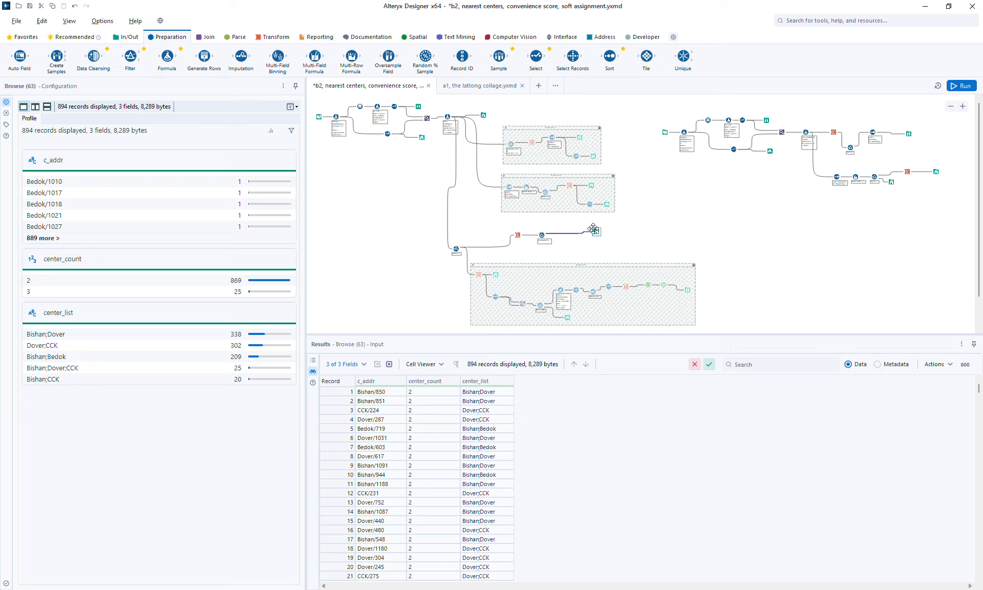
Step: In the Summarize tool, add a First action on the c_point field
left_click(518, 236)
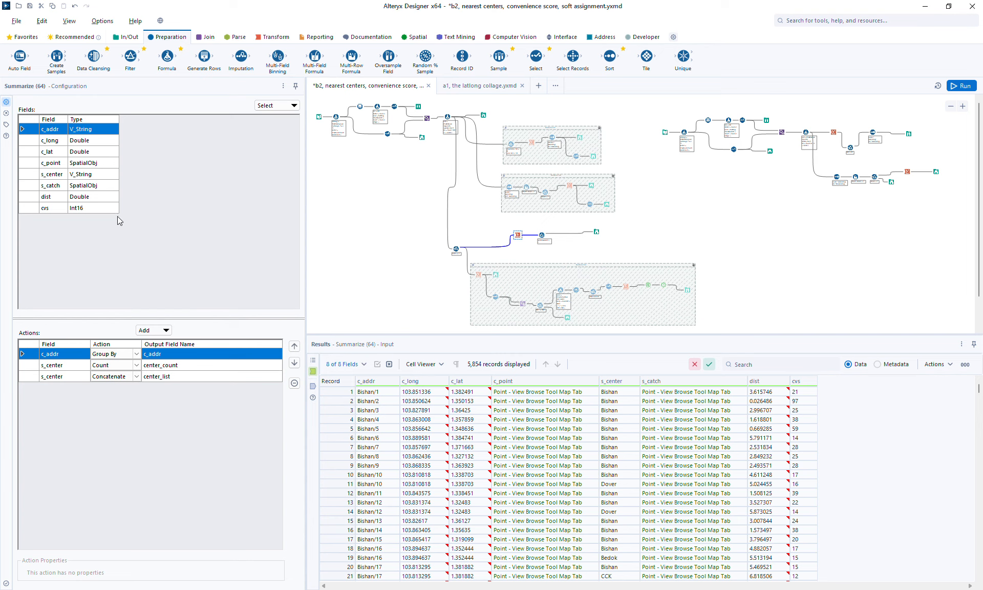
left_click(55, 165)
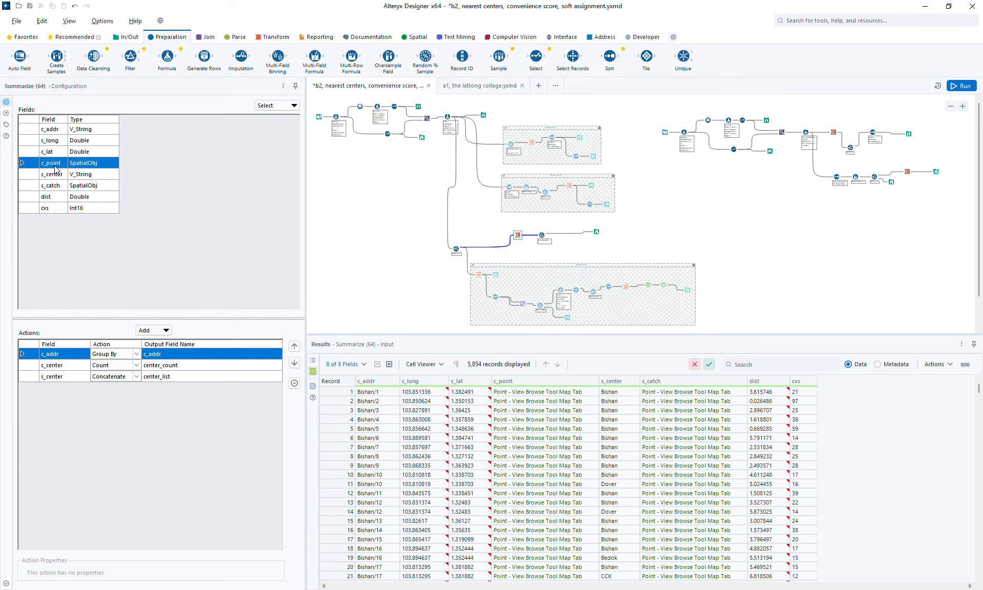
left_click(156, 331)
left_click(174, 444)
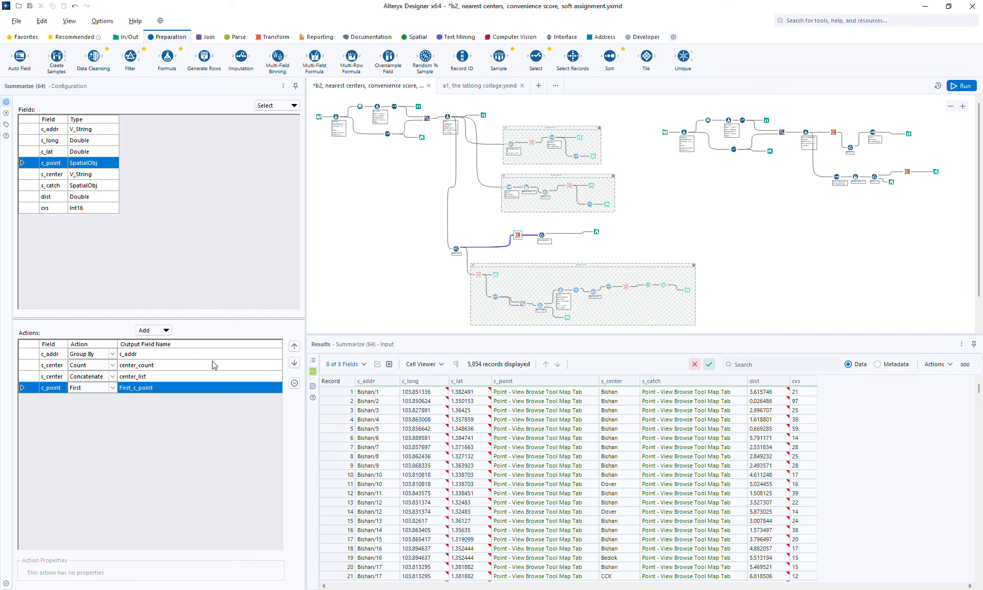
Step: Rename the First output field to c_point and move that action up to second position
left_click(202, 383)
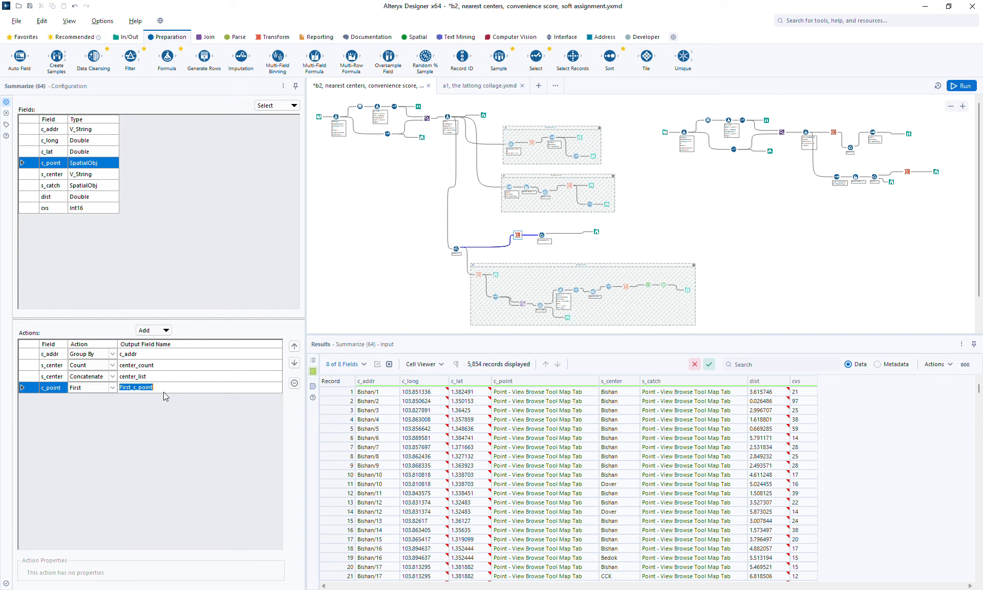
left_click(134, 385)
key("BackSpace")
key("BackSpace")
key("BackSpace")
key("BackSpace")
key("BackSpace")
key("BackSpace")
left_click(294, 346)
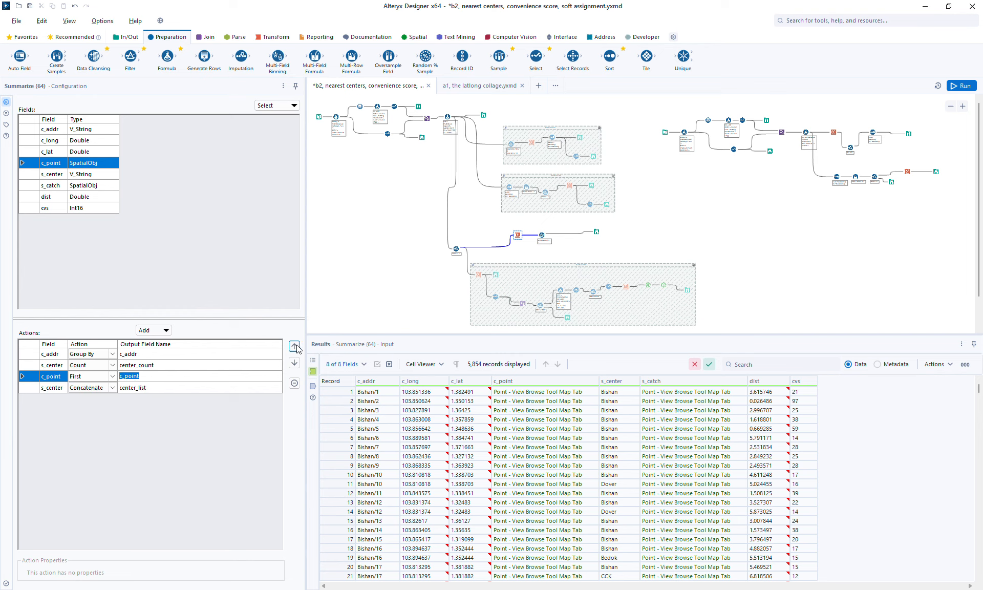
left_click(295, 346)
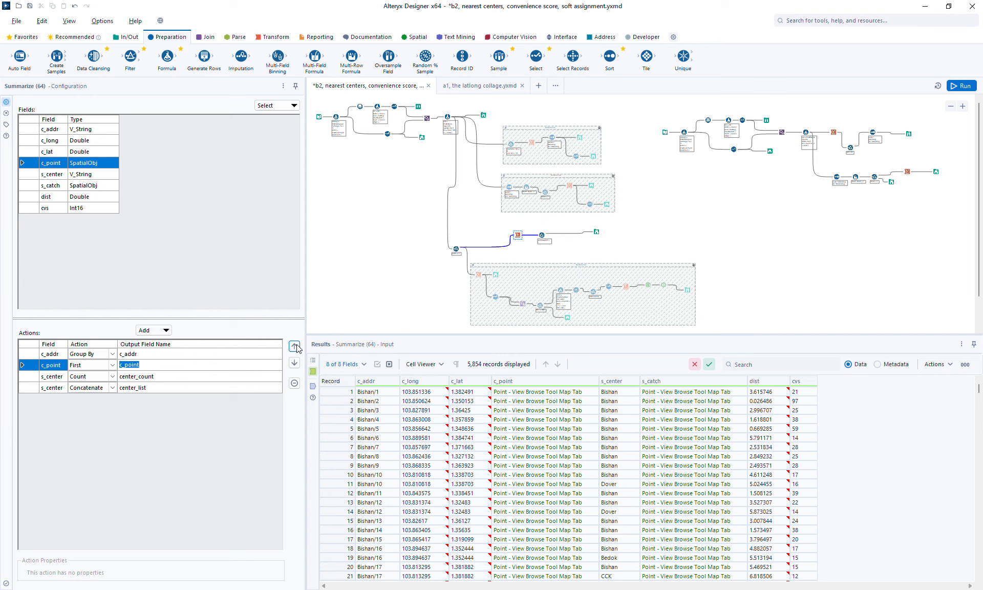
Step: Run the workflow and examine the multi-center addresses in the Browse output's map and record table
left_click(962, 85)
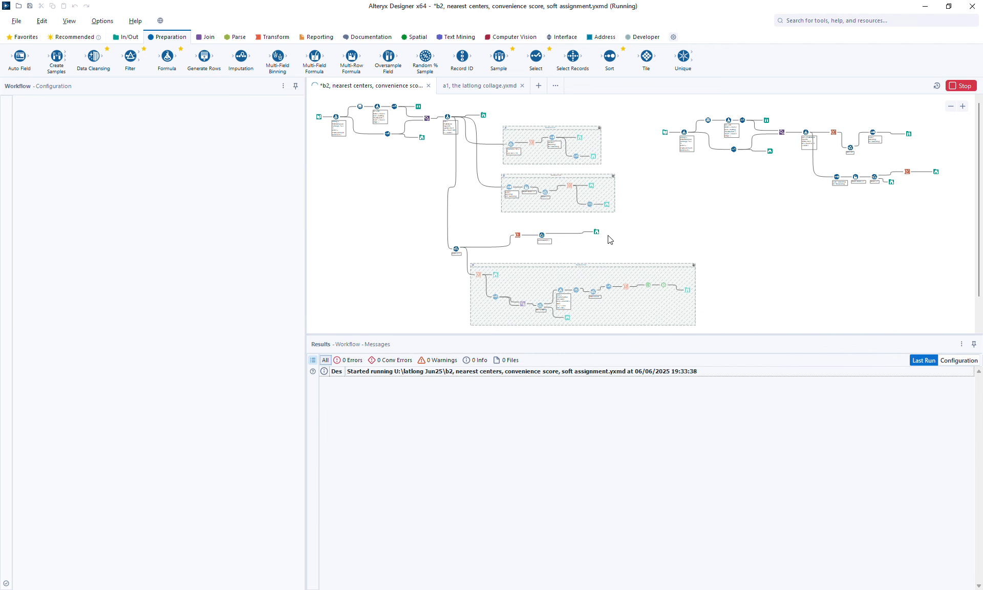
left_click(598, 231)
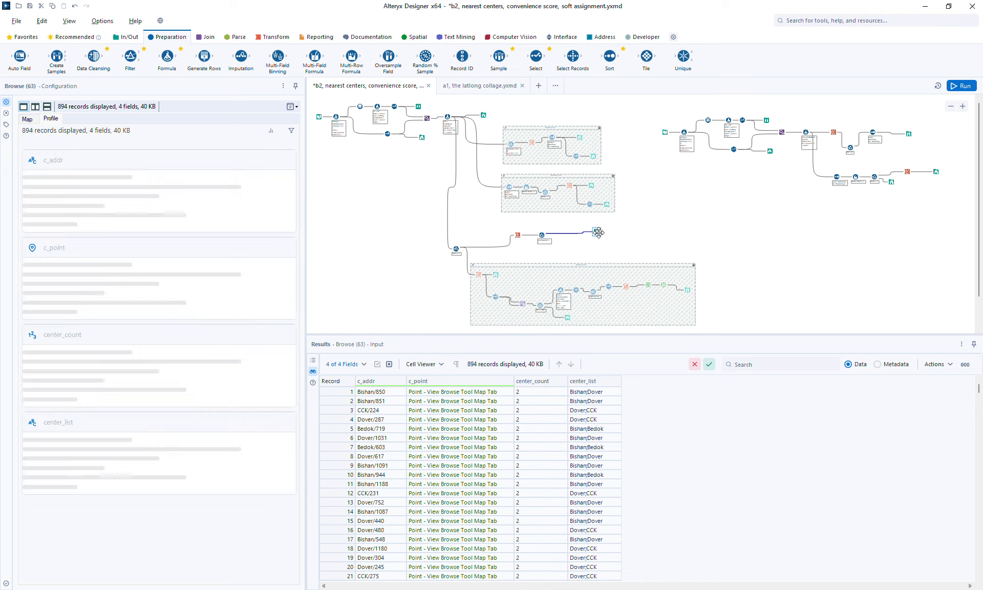
left_click(28, 119)
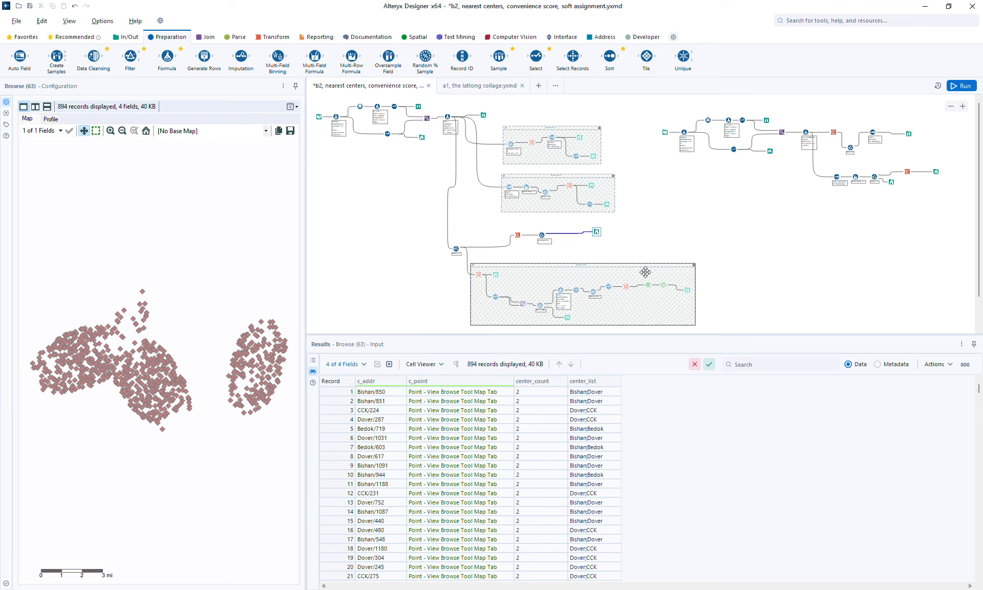
left_click(469, 393)
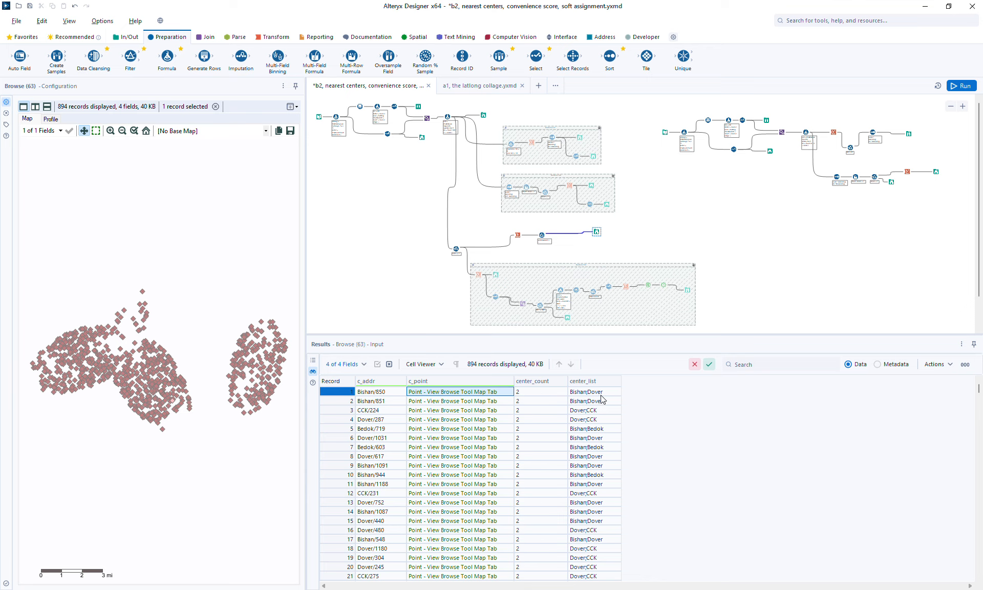
left_click(256, 362)
left_click(251, 365)
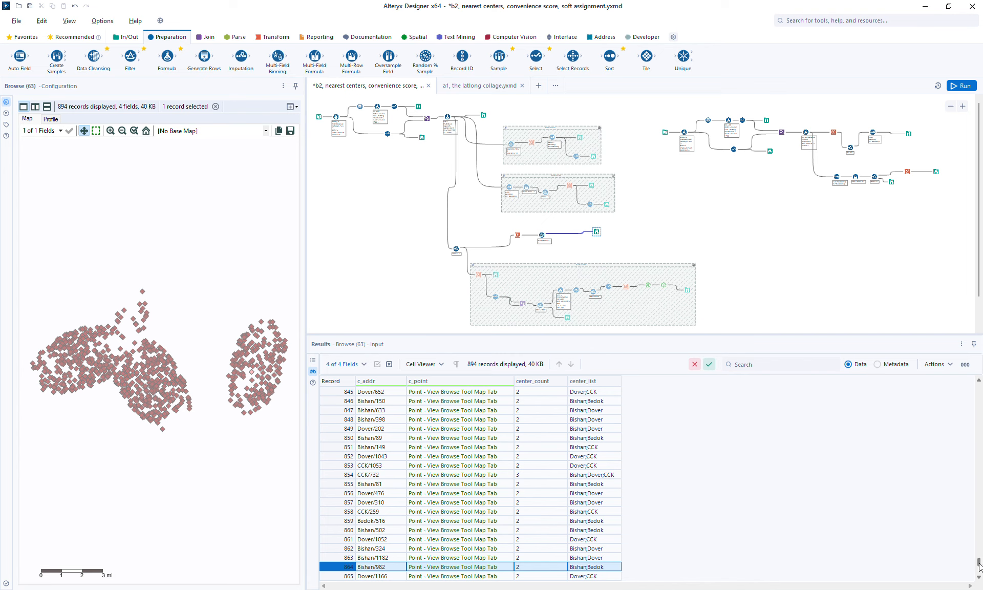
scroll(979, 567, "down", 4)
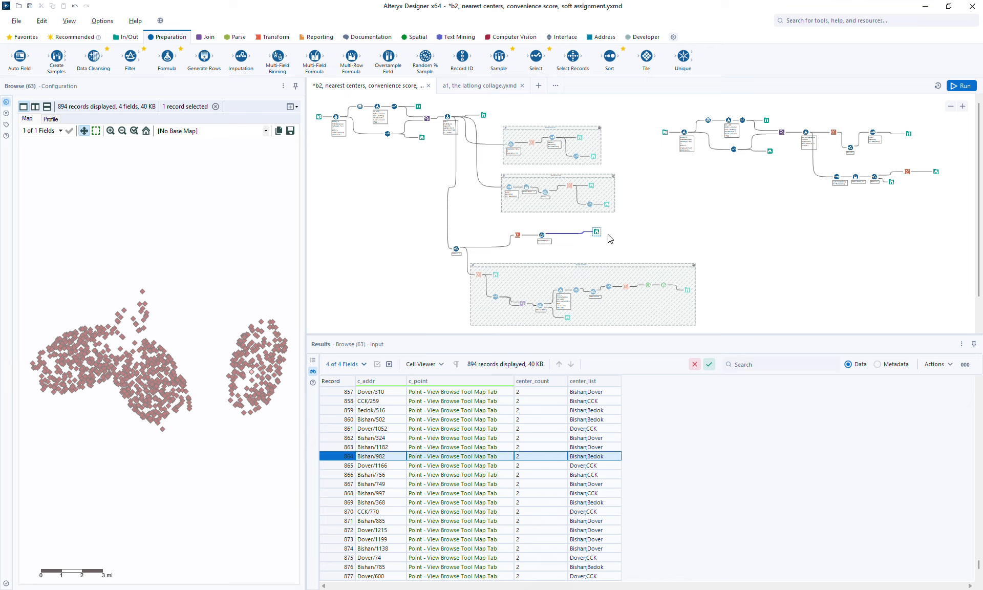
Step: Insert a Union tool before the Browse tool and connect the container's polygon output as its second input
left_click_drag(595, 231, 727, 235)
left_click(671, 265)
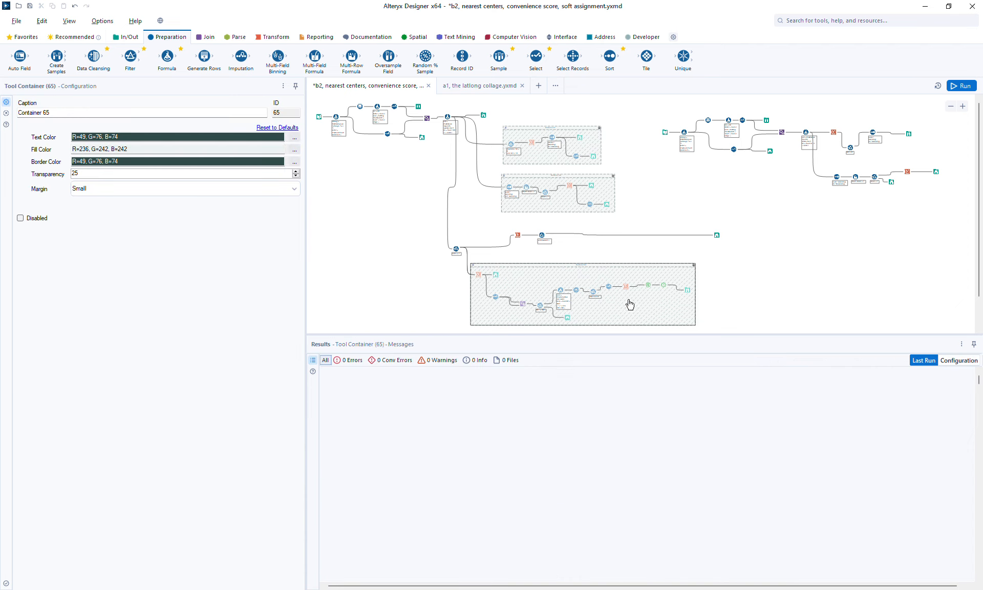
left_click(729, 275)
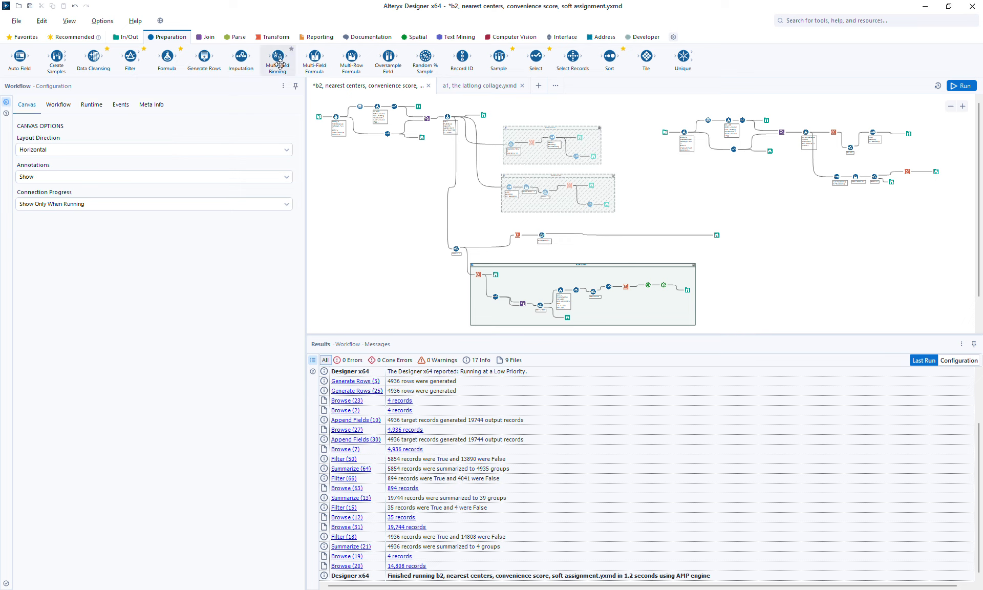
left_click(205, 40)
left_click_drag(224, 56, 689, 233)
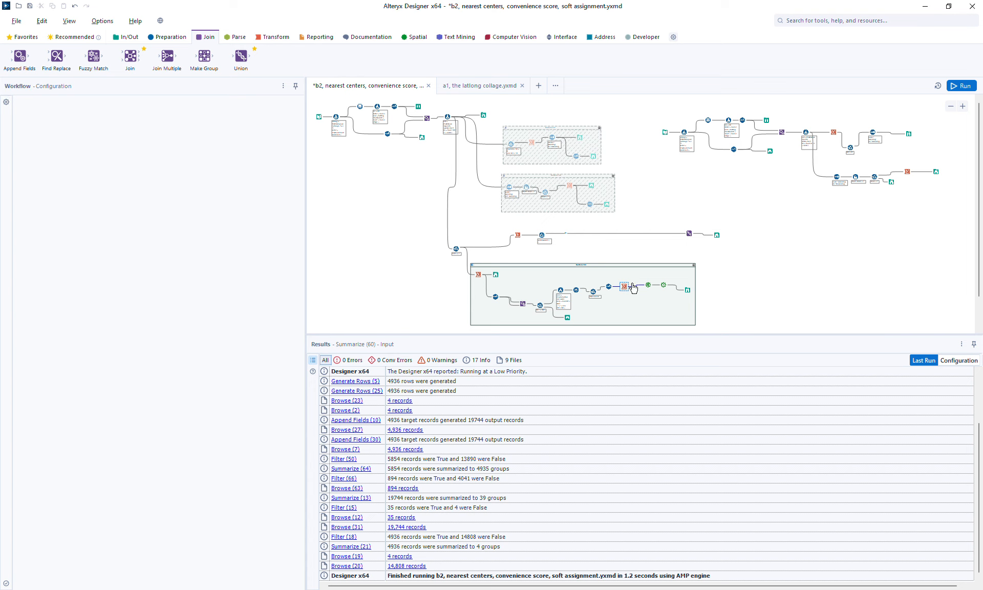
mouse_move(628, 285)
left_mouse_down()
mouse_move(686, 247)
mouse_move(687, 234)
left_mouse_up()
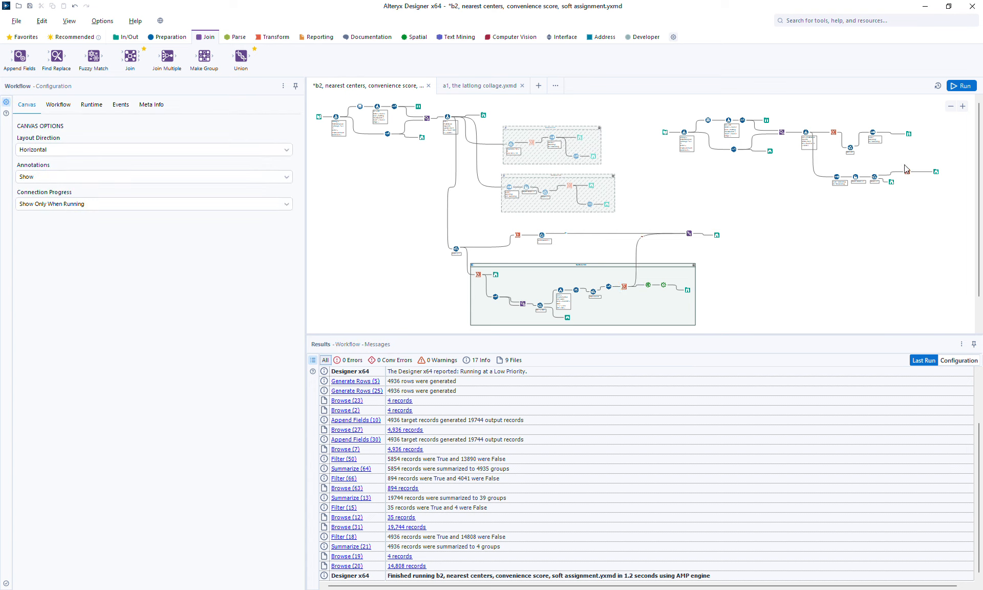
Step: Run the workflow and examine the address points against the catchment polygons on the Browse map
left_click(962, 86)
left_click(717, 234)
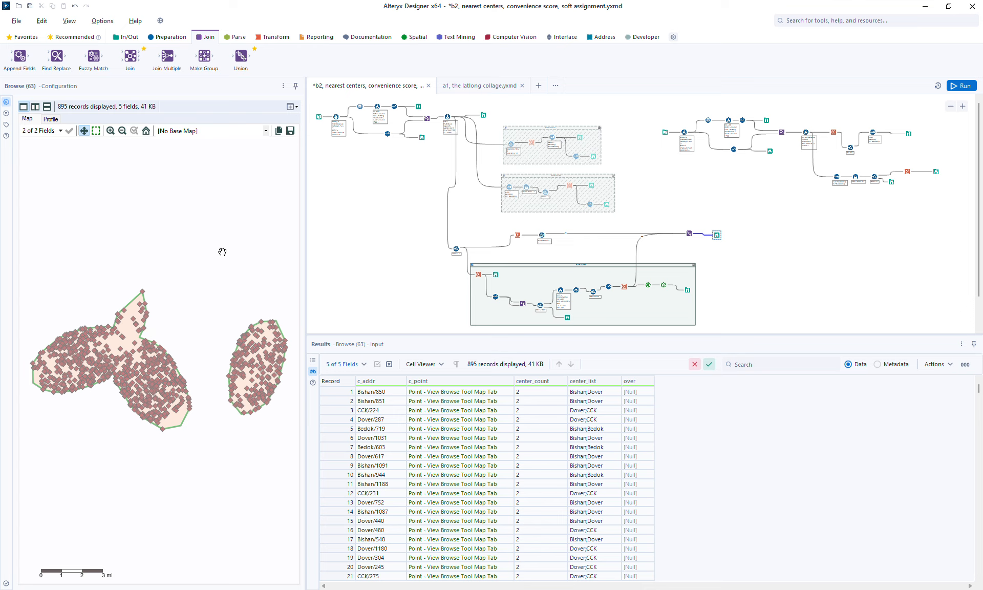
left_click_drag(183, 210, 110, 201)
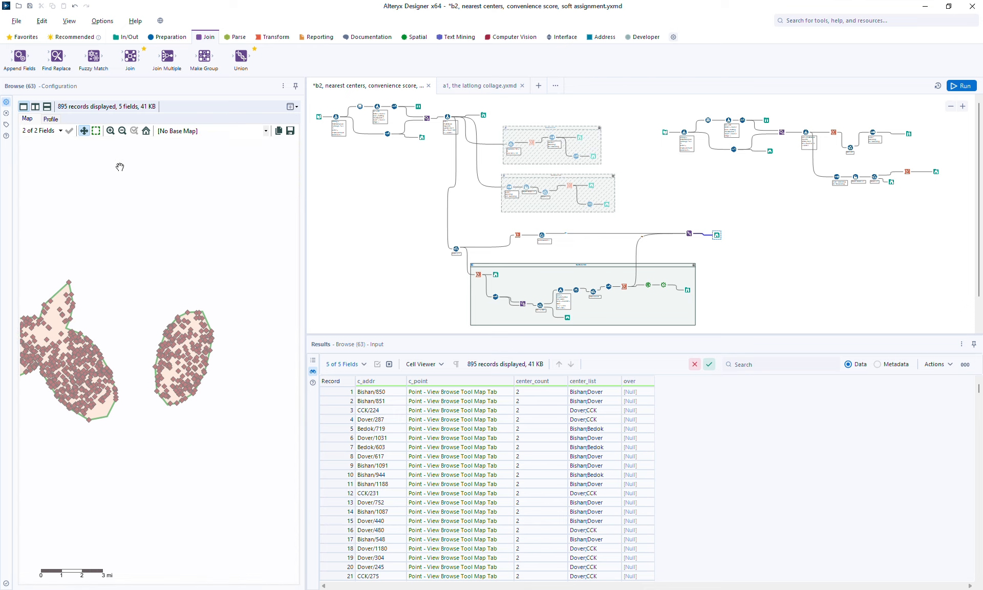
left_click(110, 131)
left_click(110, 130)
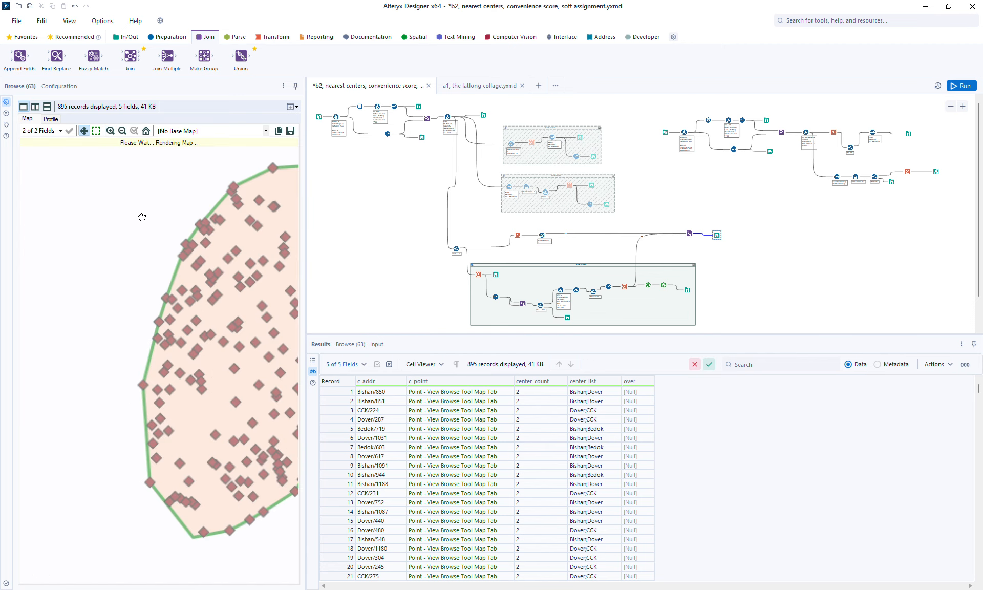
left_click(122, 131)
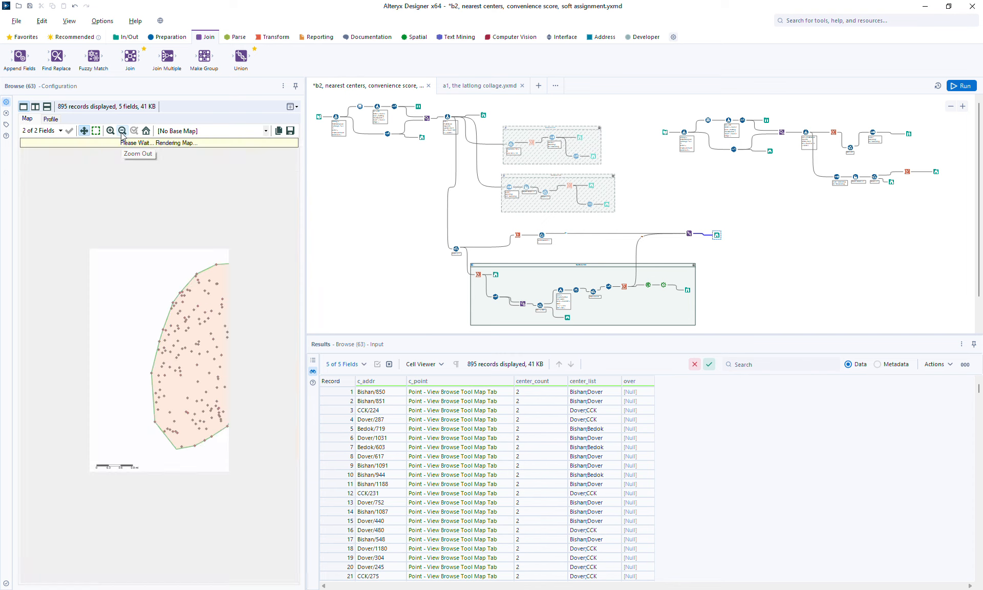
left_click_drag(164, 215, 112, 229)
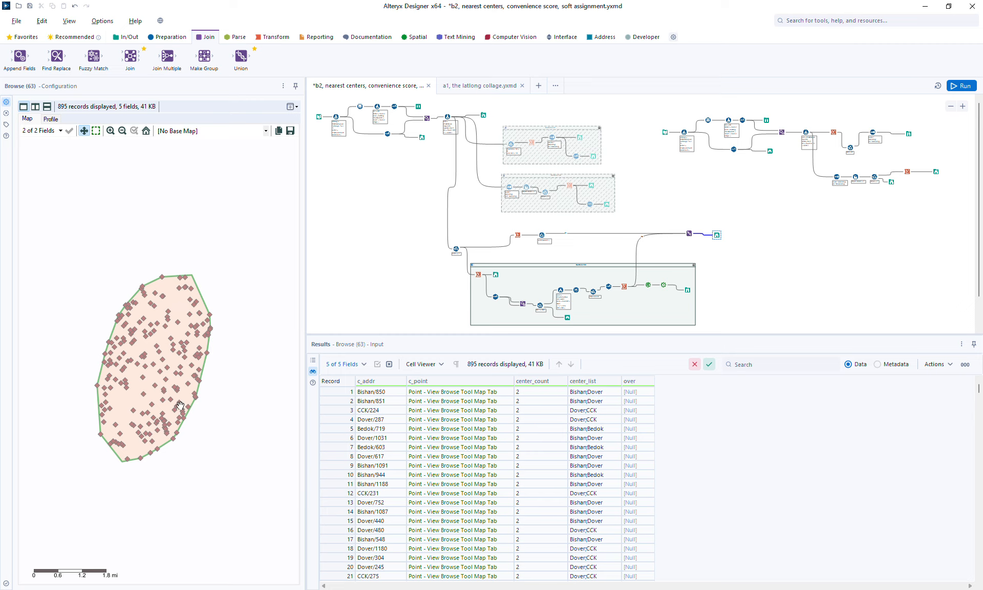
left_click_drag(97, 286, 246, 277)
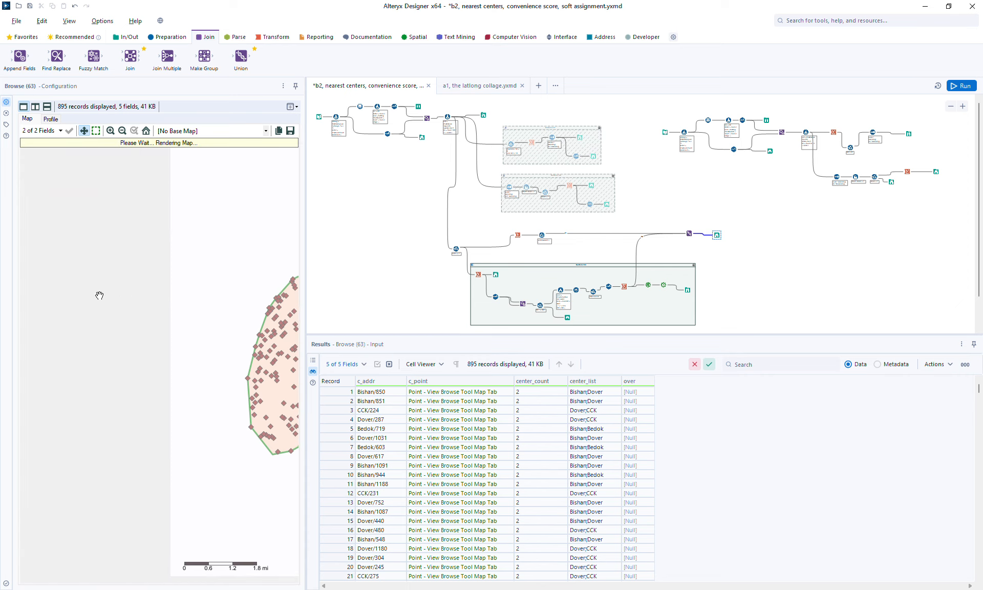
left_click_drag(110, 303, 215, 303)
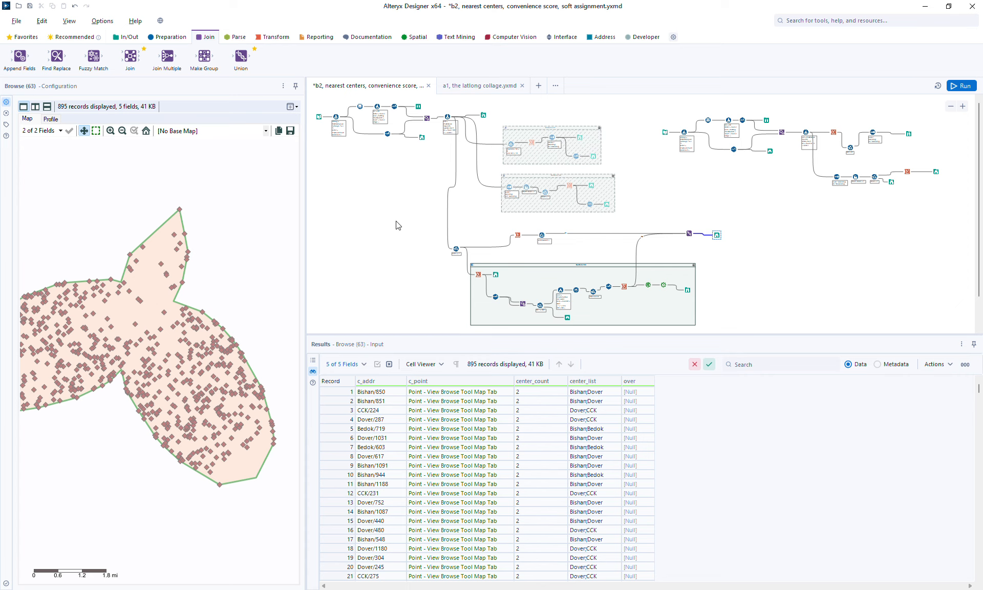
Step: Copy the map point 1.336686, 103.856949 near the gap between the western and eastern clusters
left_click(517, 234)
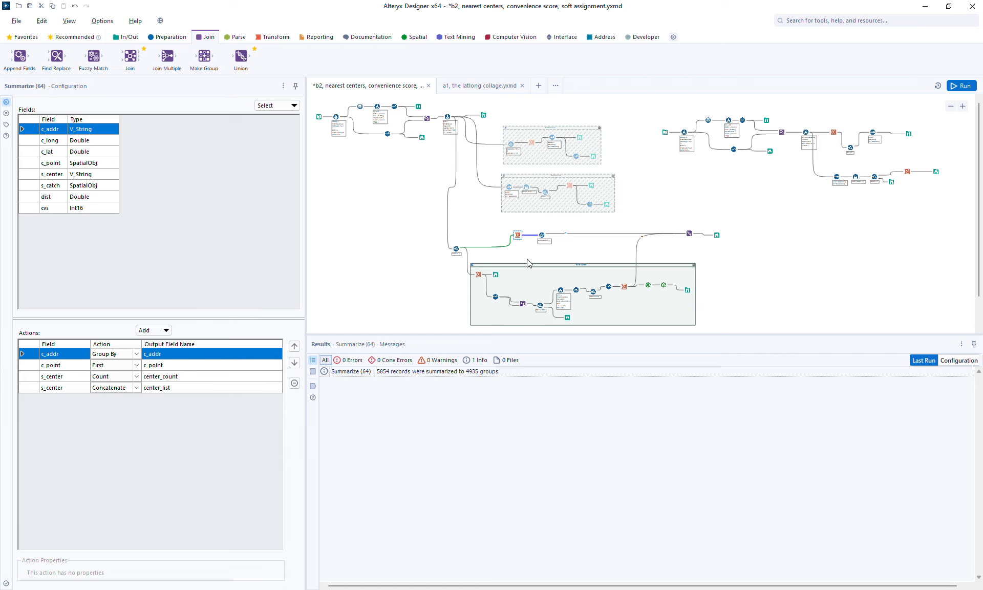
left_click(717, 235)
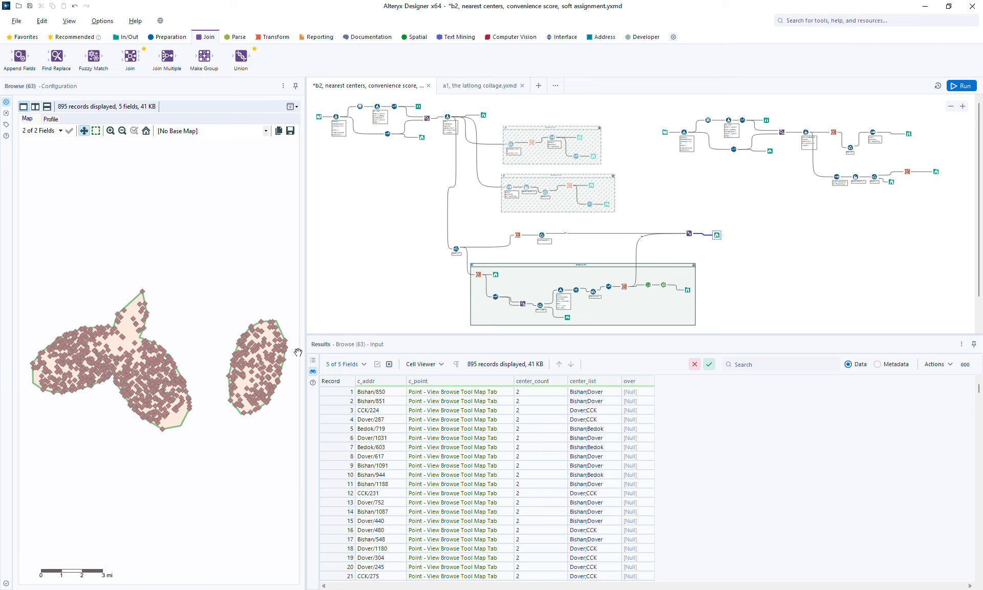
left_click_drag(146, 447, 128, 467)
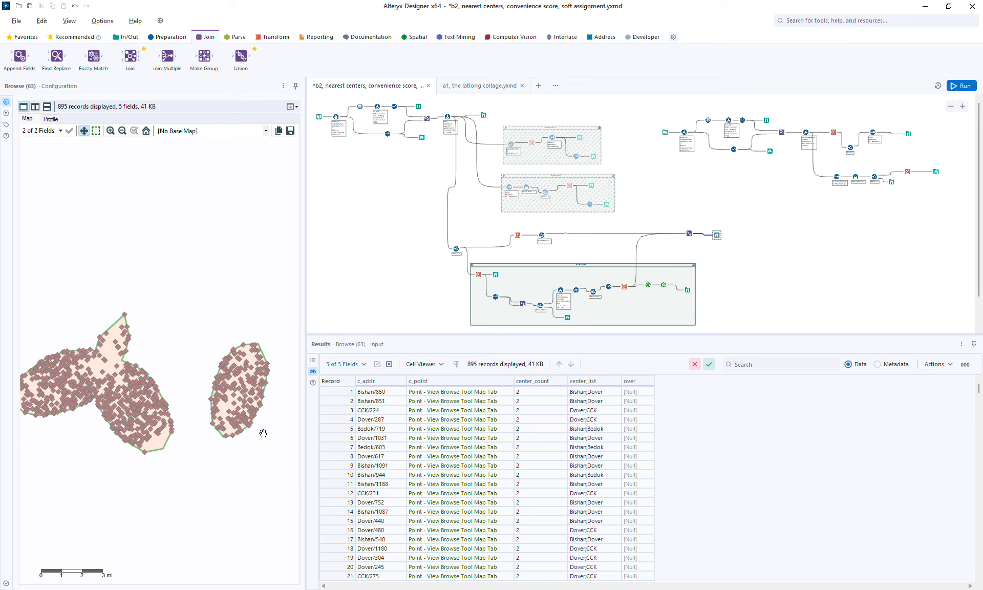
left_click_drag(186, 365, 181, 309)
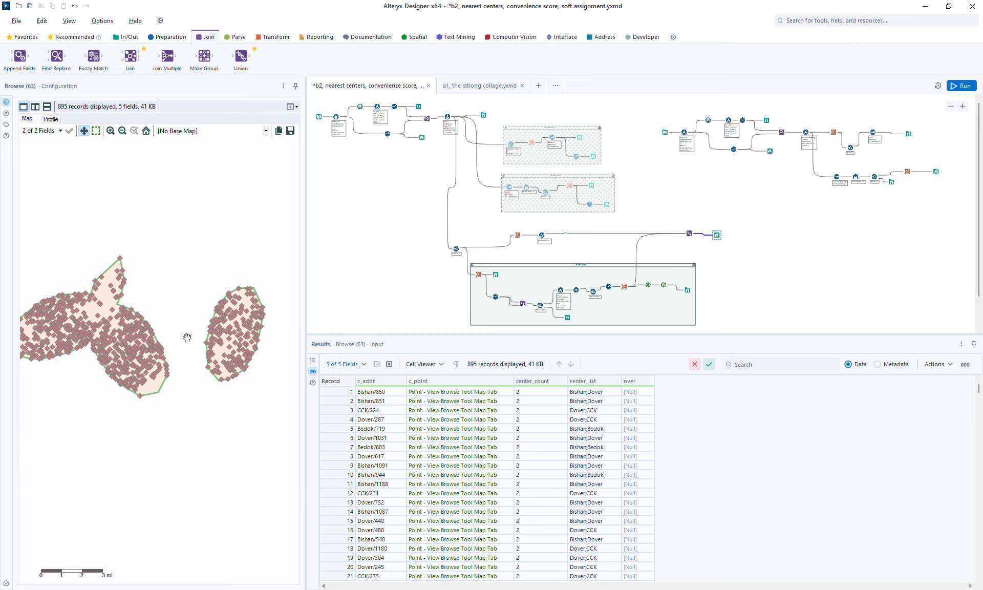
right_click(185, 335)
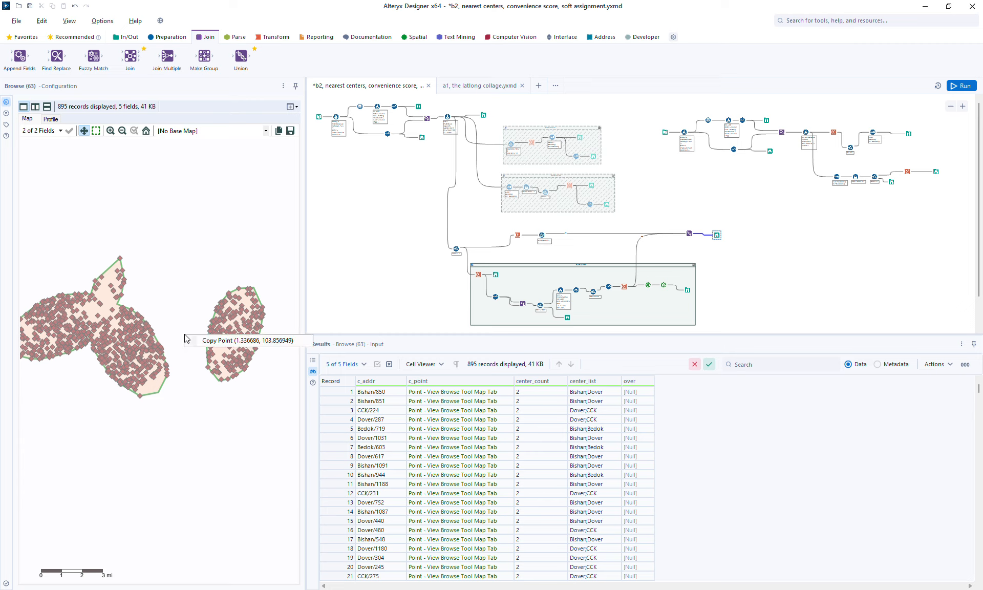
left_click(265, 341)
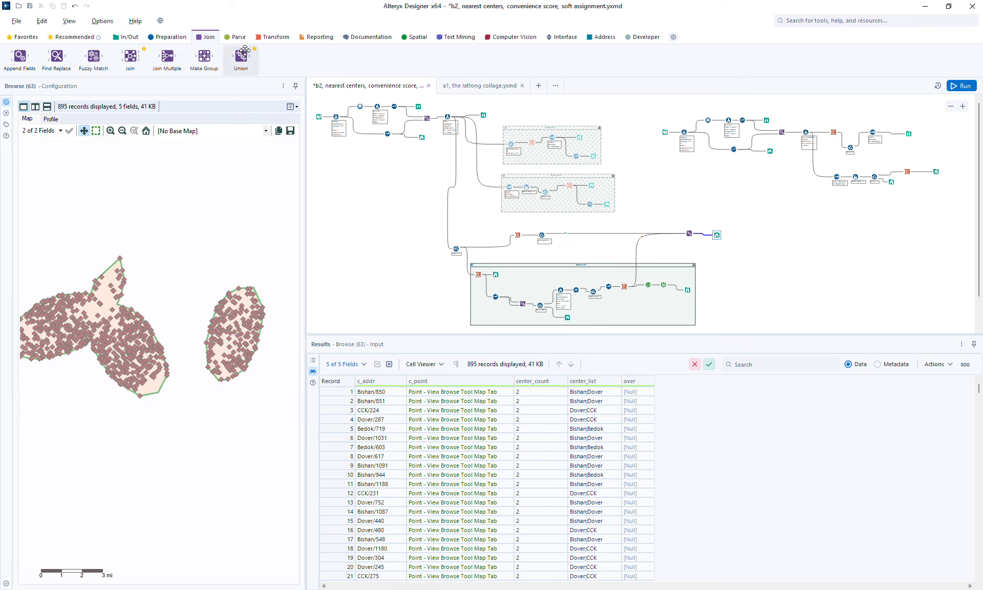
Step: Attach a Formula tool to the Summarize output and add a new column named tag
left_click(271, 40)
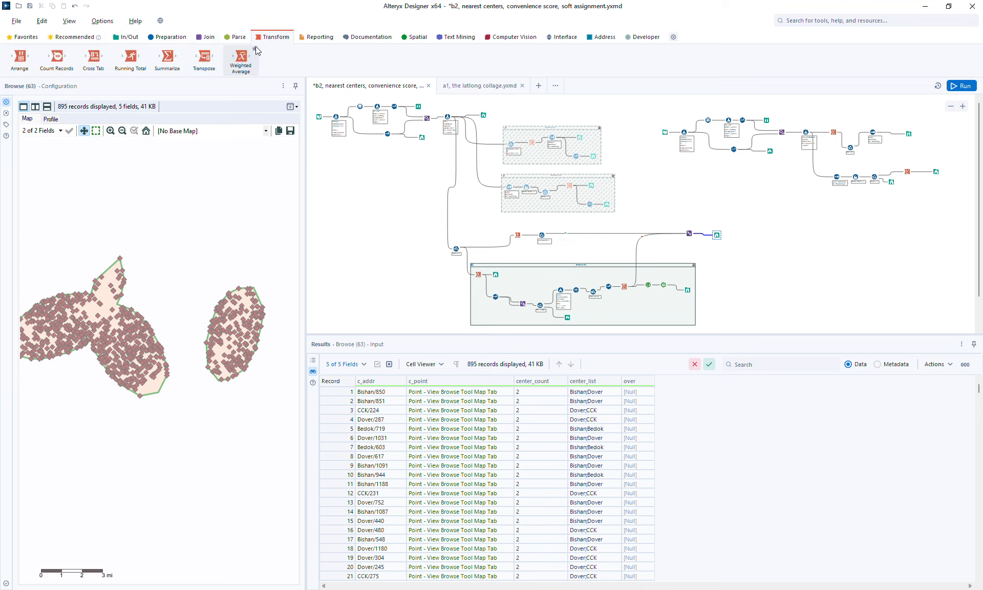
left_click(172, 37)
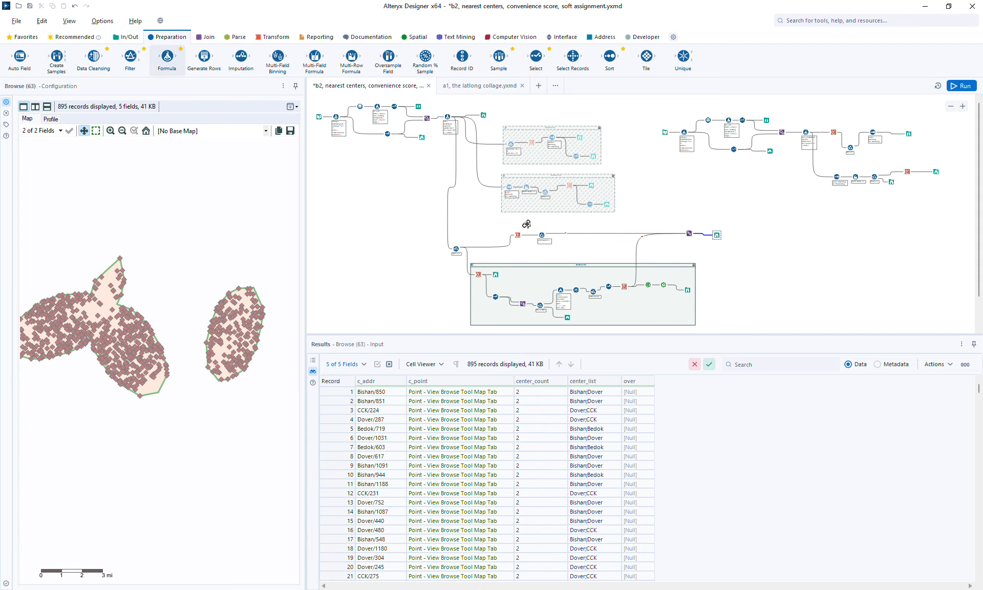
left_click_drag(528, 228, 581, 252)
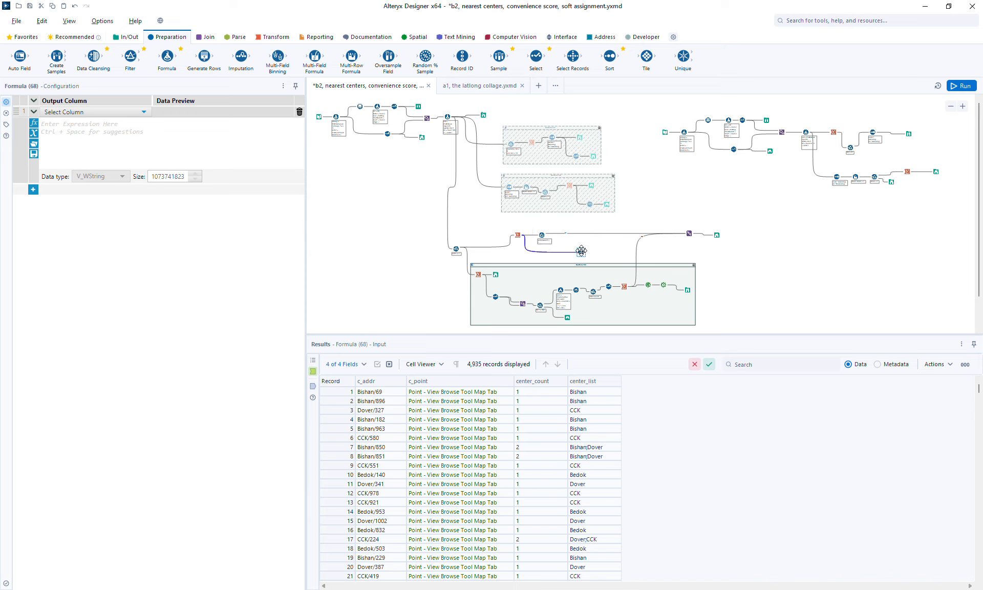
left_click(79, 112)
left_click(76, 122)
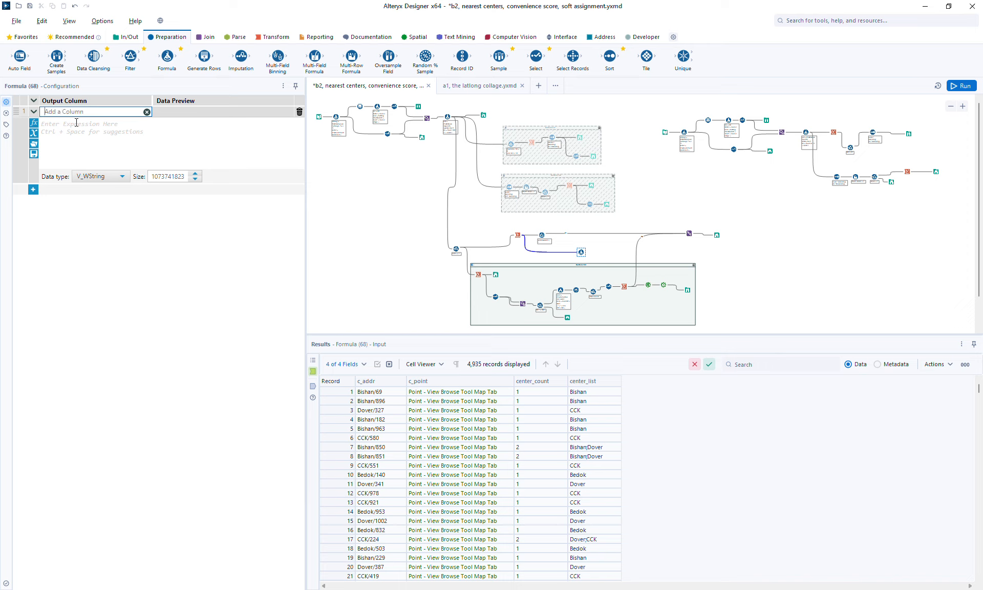
type("g")
key("BackSpace")
type("tag")
Step: Set the tag expression to if ST_CentroidX([c_point]) < 103.856949 then "A-west" else "B-east" endif
left_click(82, 153)
type("1.336686\t103.856949")
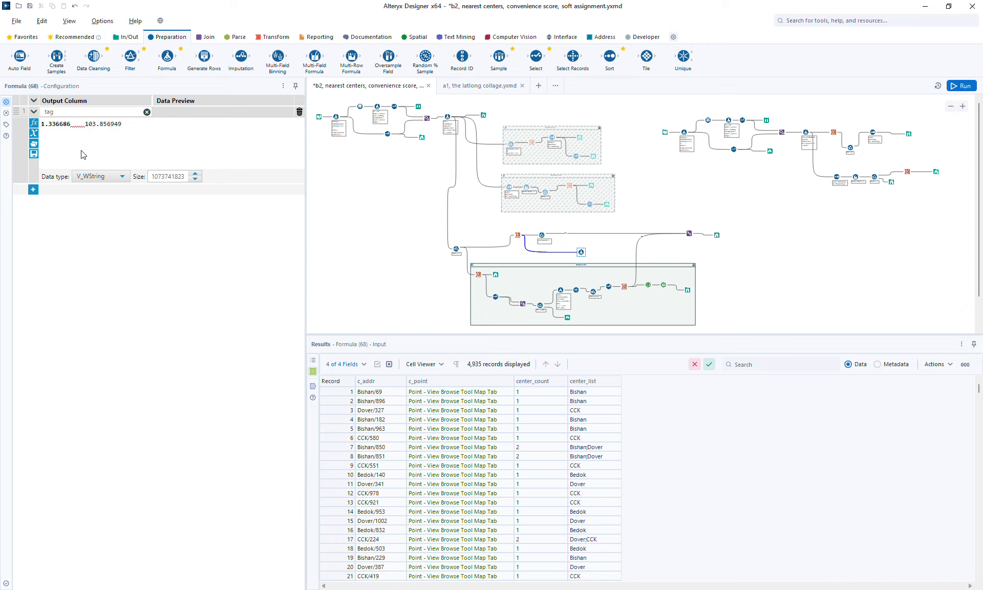
key("ctrl+shift+Right")
key("ctrl+shift+Right")
key("ctrl+shift+Right")
key("ctrl+x")
key("Return")
key("Up")
type("o")
key("BackSpace")
type("if s")
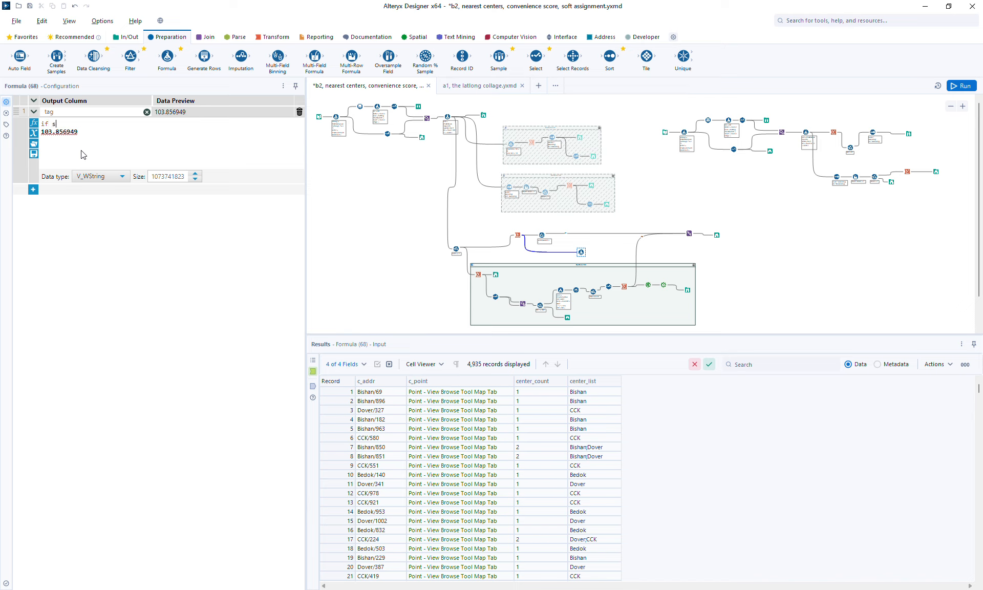
type("t_ce")
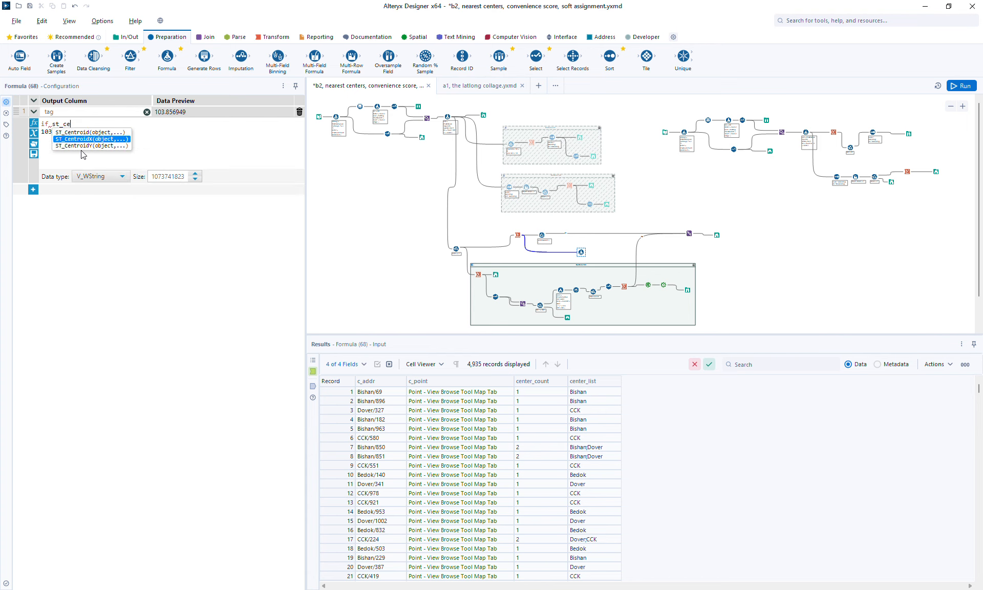
key("Return")
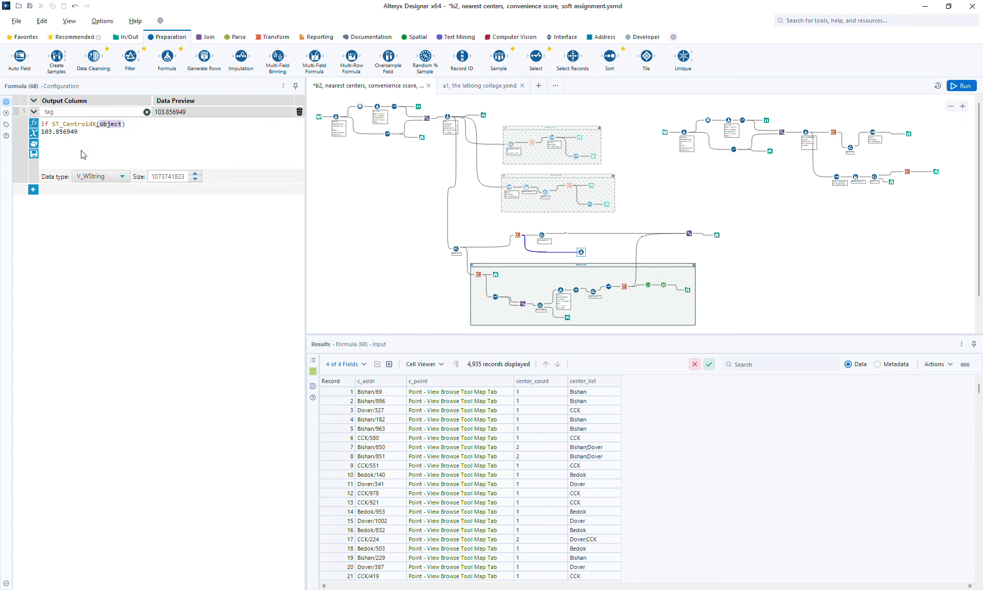
type("[")
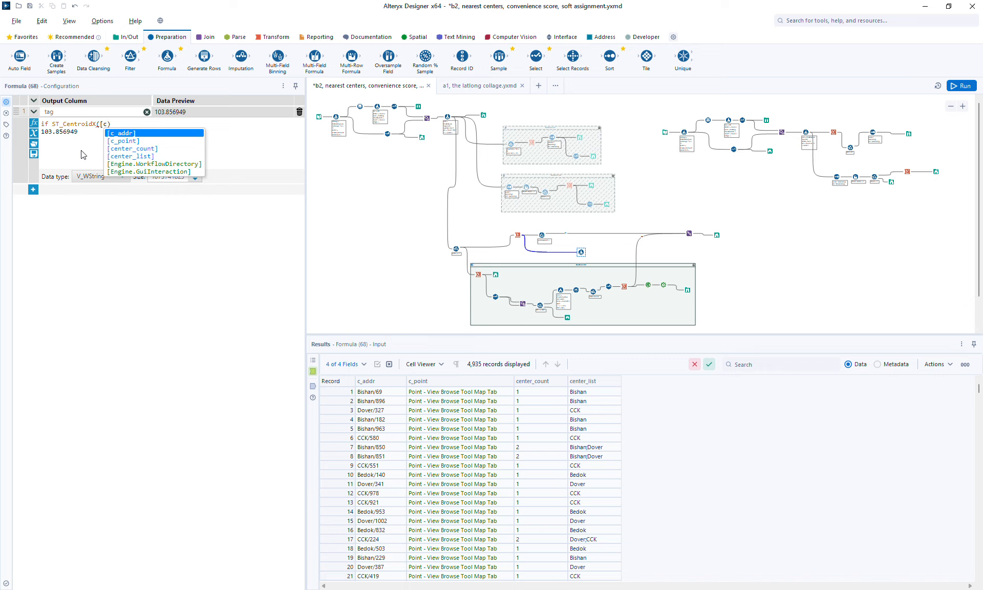
key("Down")
key("Return")
type("<")
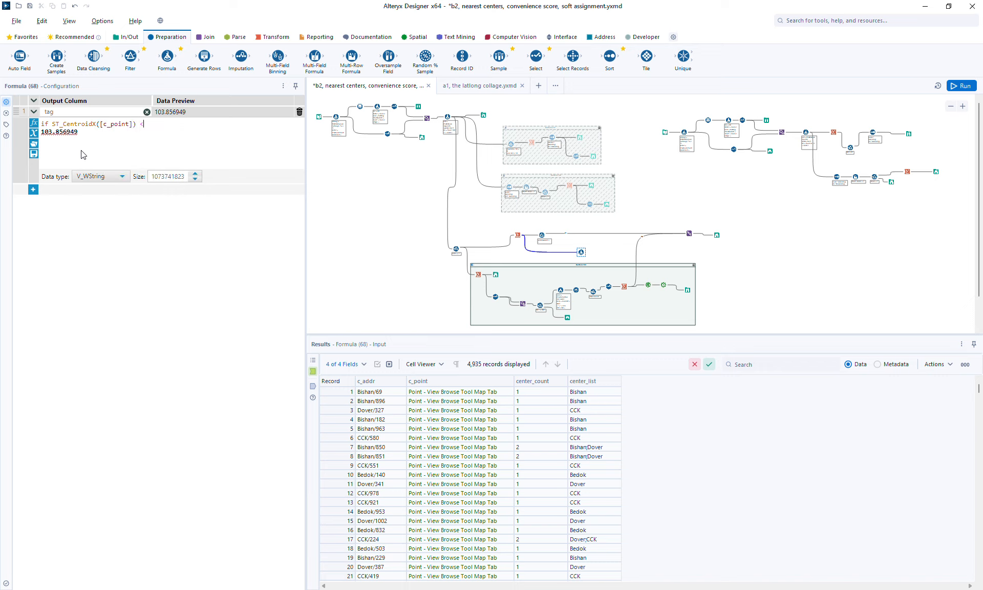
key("Delete")
key("Return")
type("then \"west\"")
key("Return")
type("else \"east\" endif")
key("Up")
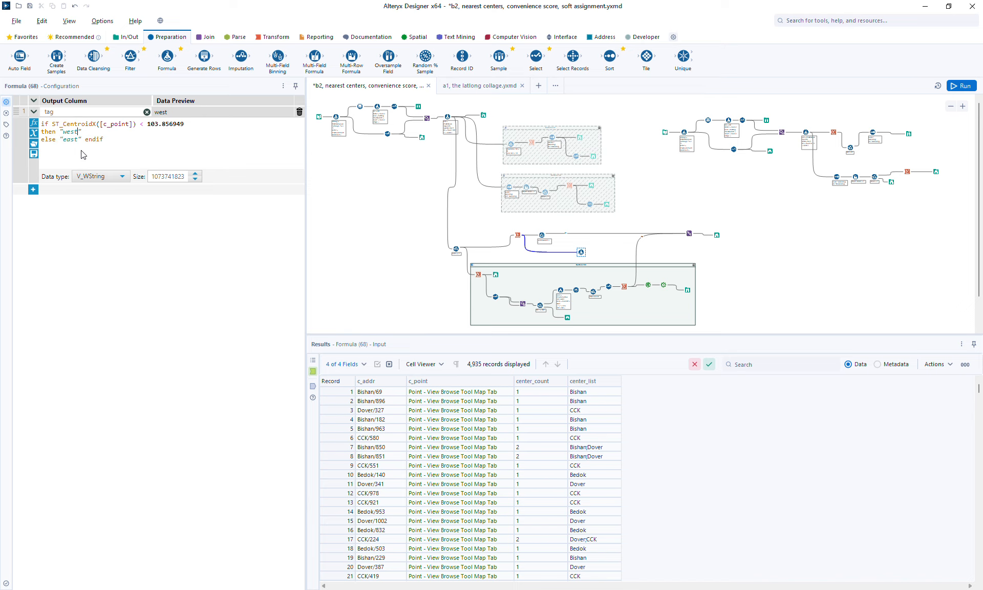
type("A-")
type("B-")
left_click(273, 37)
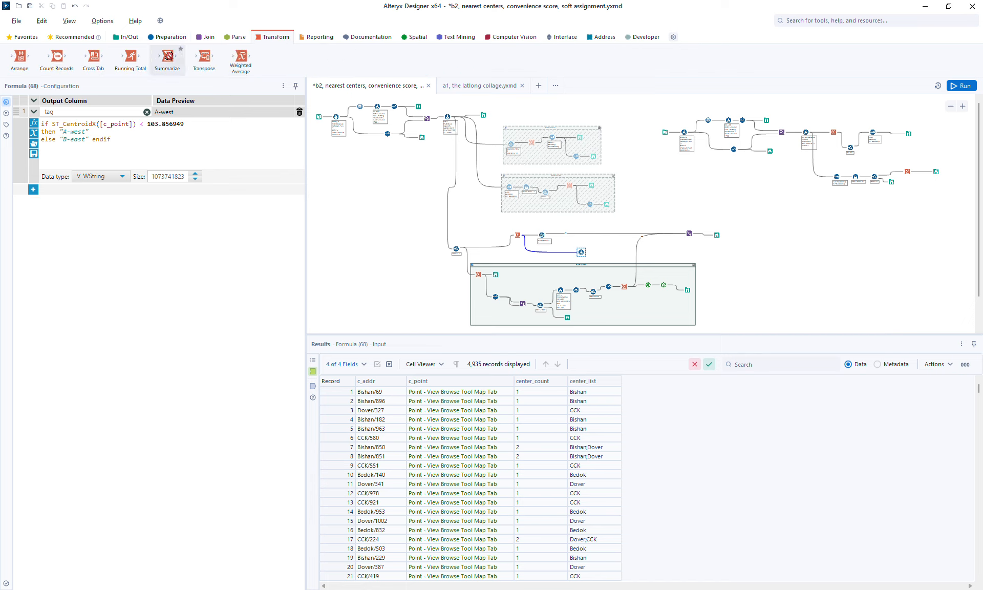
Step: Add a Summarize tool after the Formula tool and group its records by tag
left_click_drag(168, 56, 597, 252)
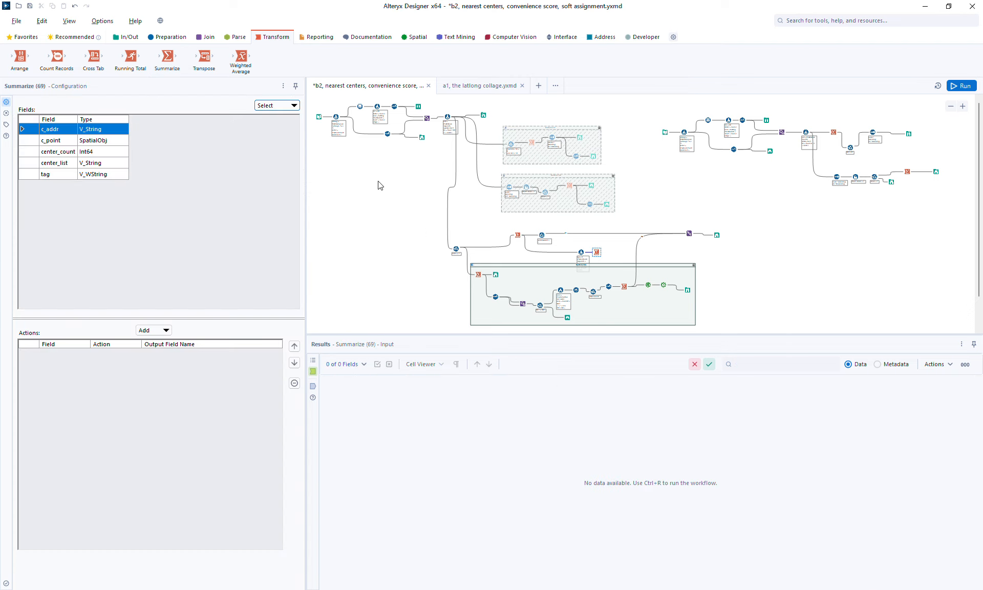
left_click(60, 177)
left_click(160, 330)
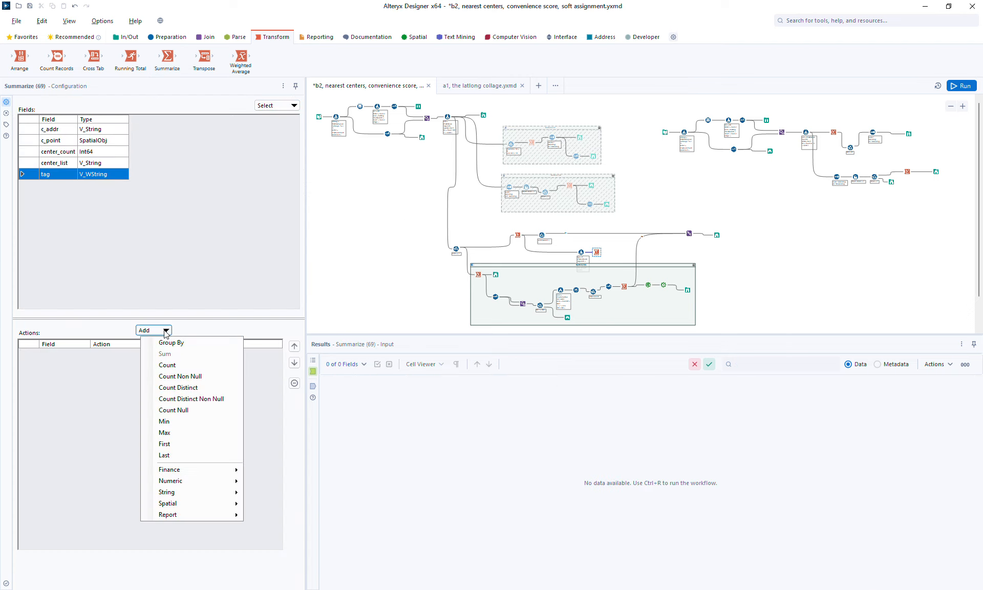
left_click(177, 345)
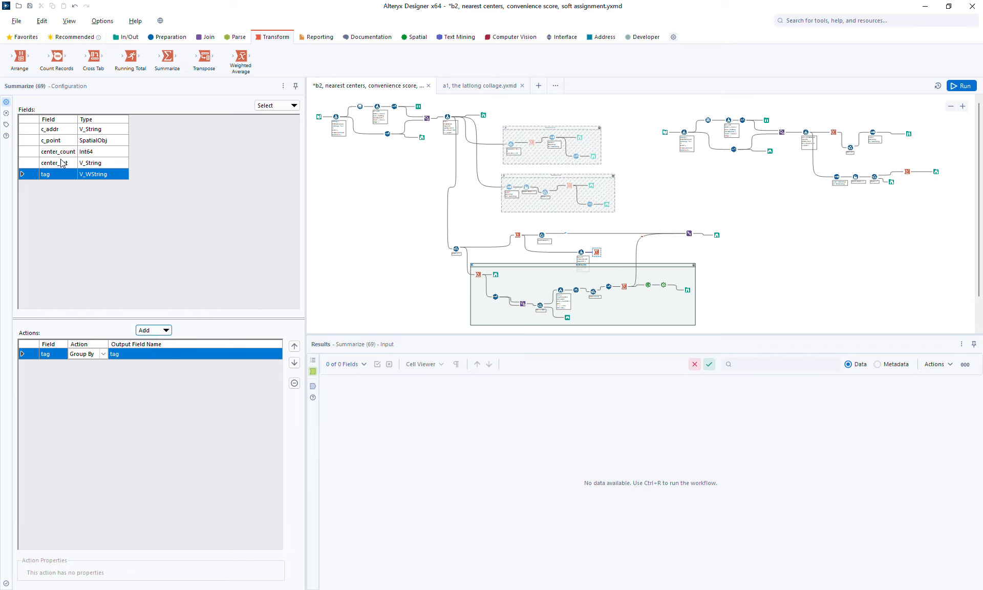
Step: Add a Create Convex Hull action on c_point and name its output field hull
left_click(62, 142)
left_click(163, 332)
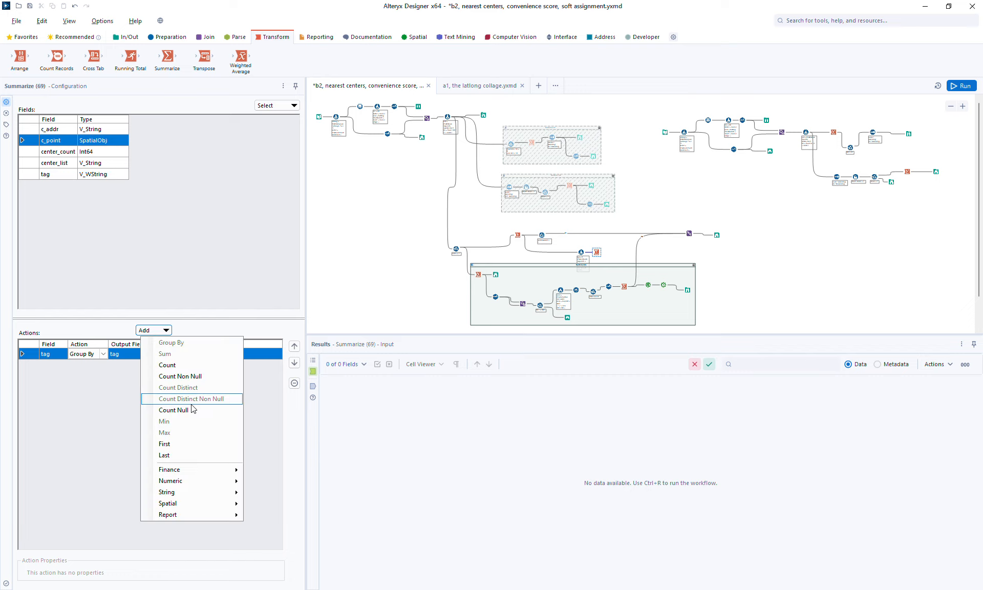
mouse_move(203, 503)
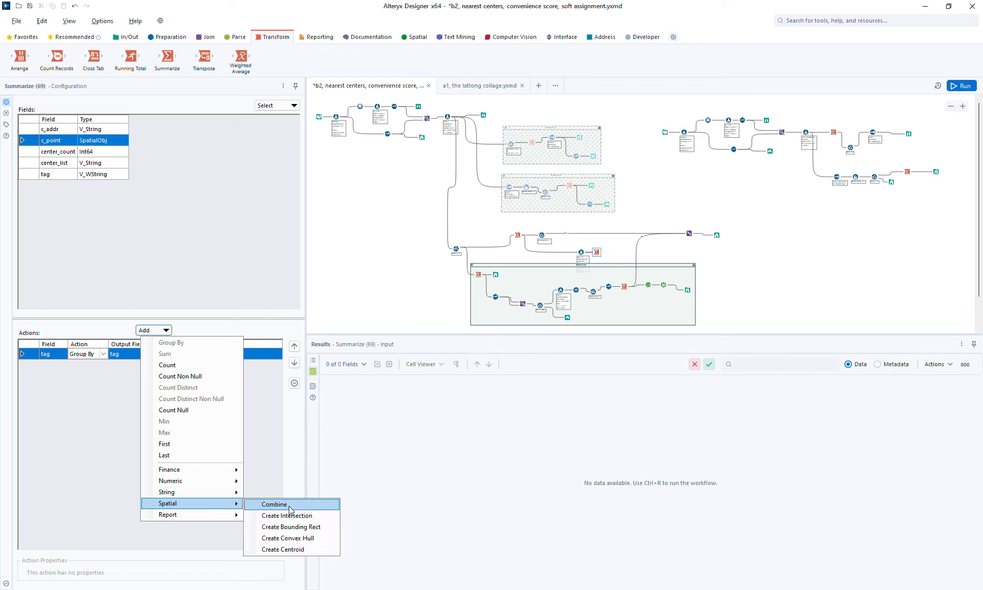
left_click(302, 538)
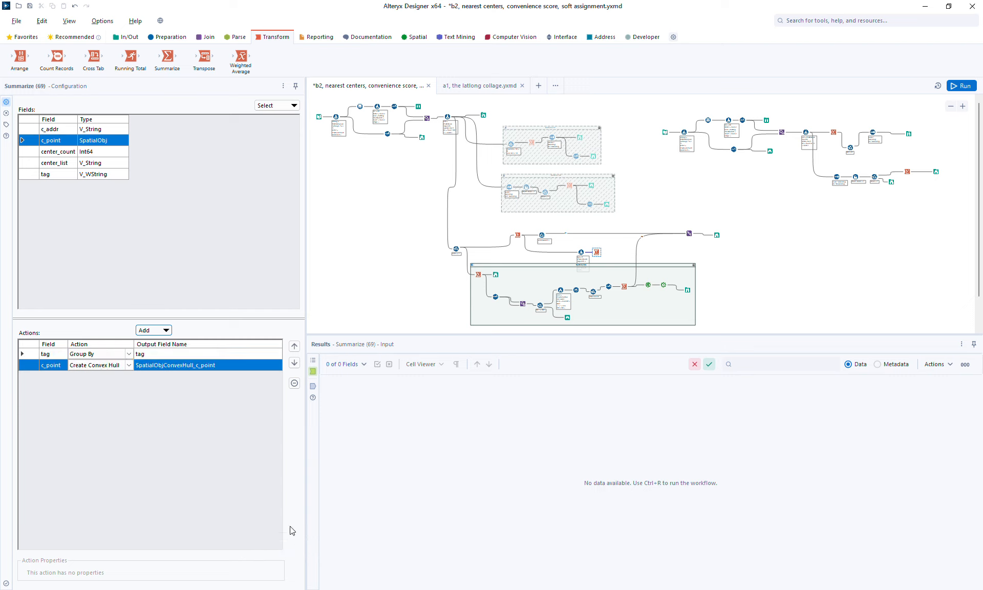
left_click(219, 364)
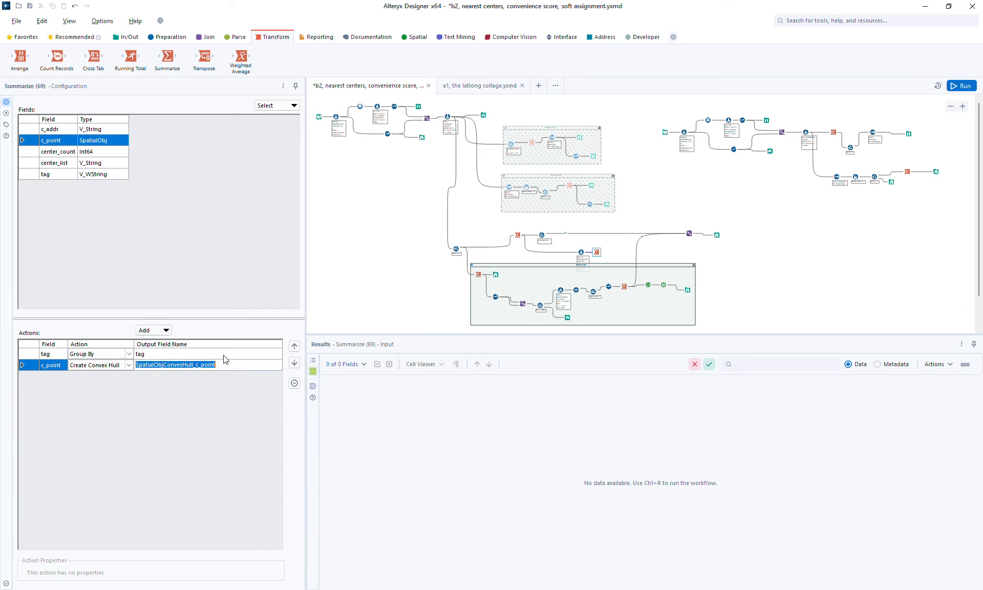
type("hull")
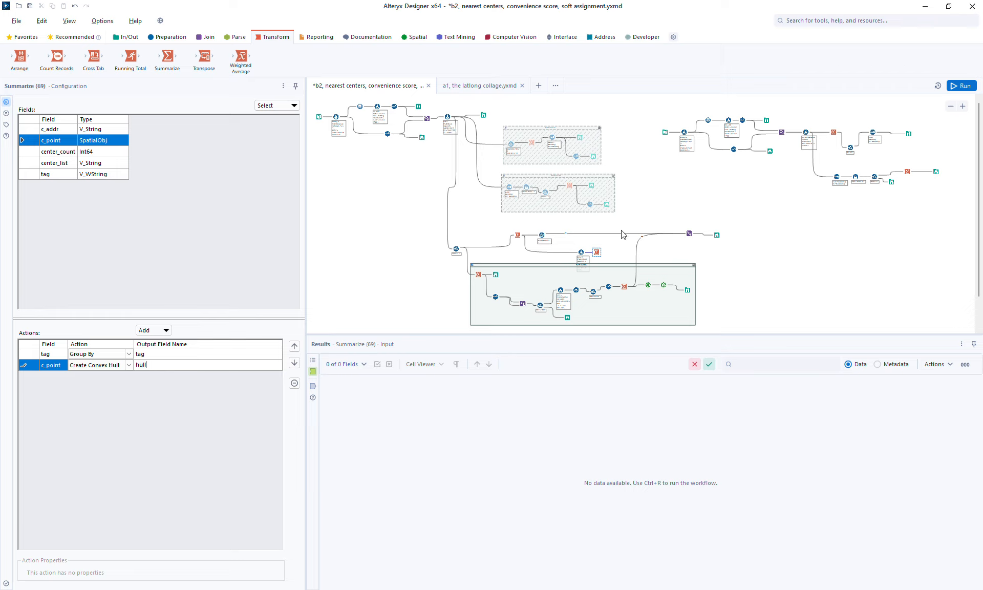
Step: Connect the Summarize output into the Union tool and run the workflow
left_click_drag(602, 258, 688, 234)
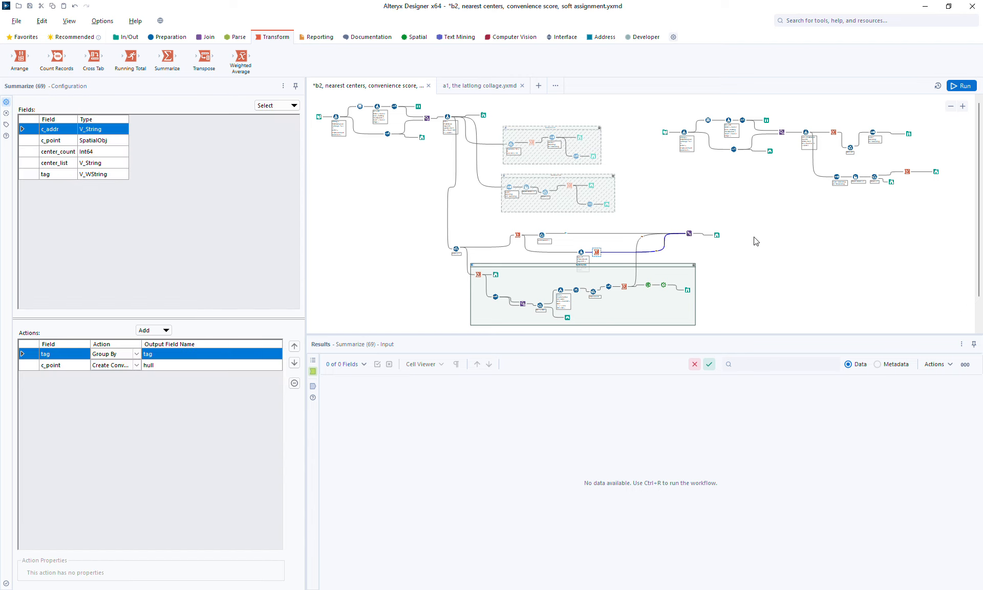
left_click(961, 86)
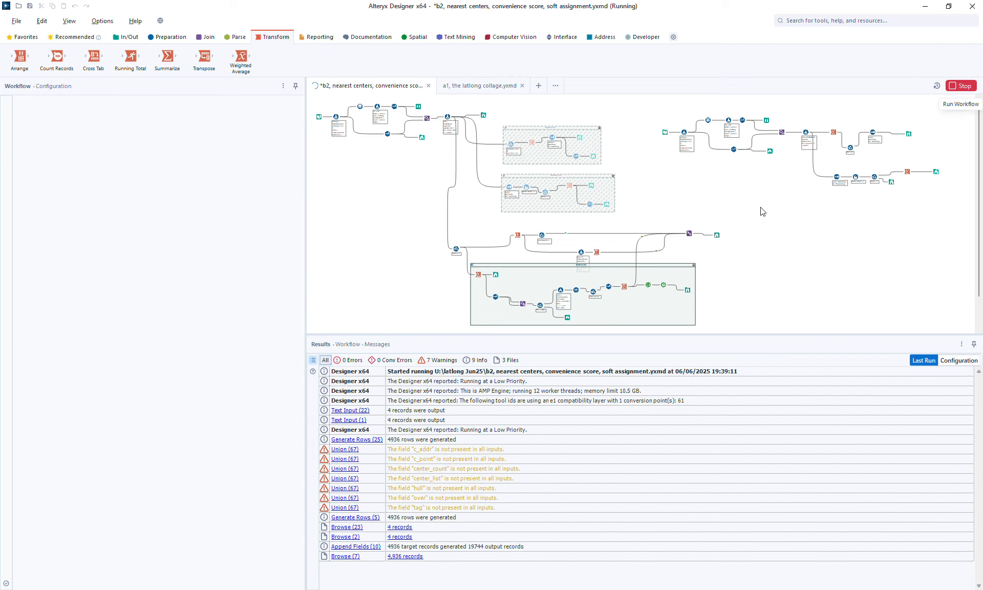
Step: Inspect the hull polygons against the address points on the Browse map by selecting each one
left_click(717, 234)
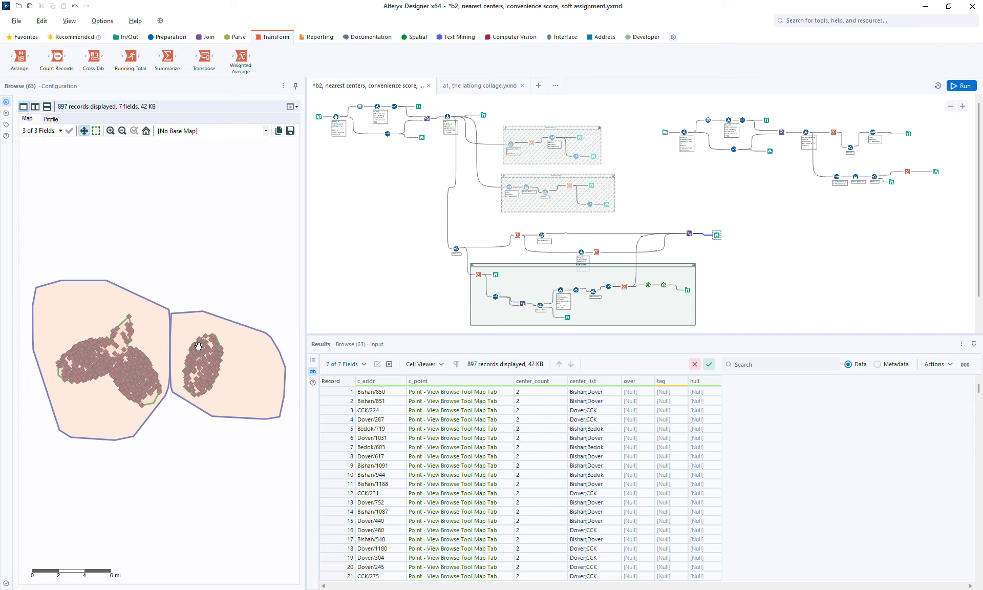
left_click(107, 320)
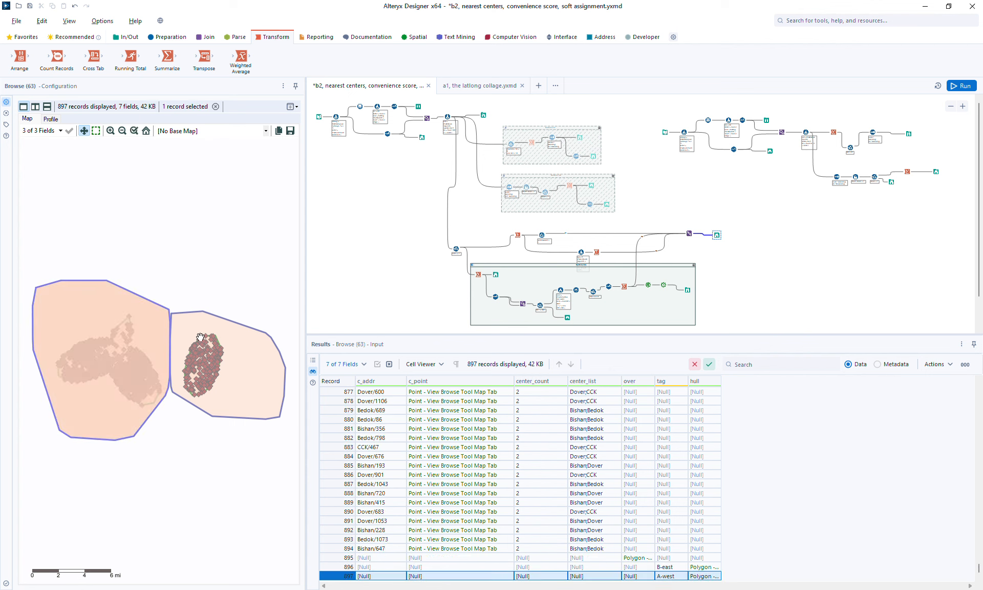
left_click(222, 339)
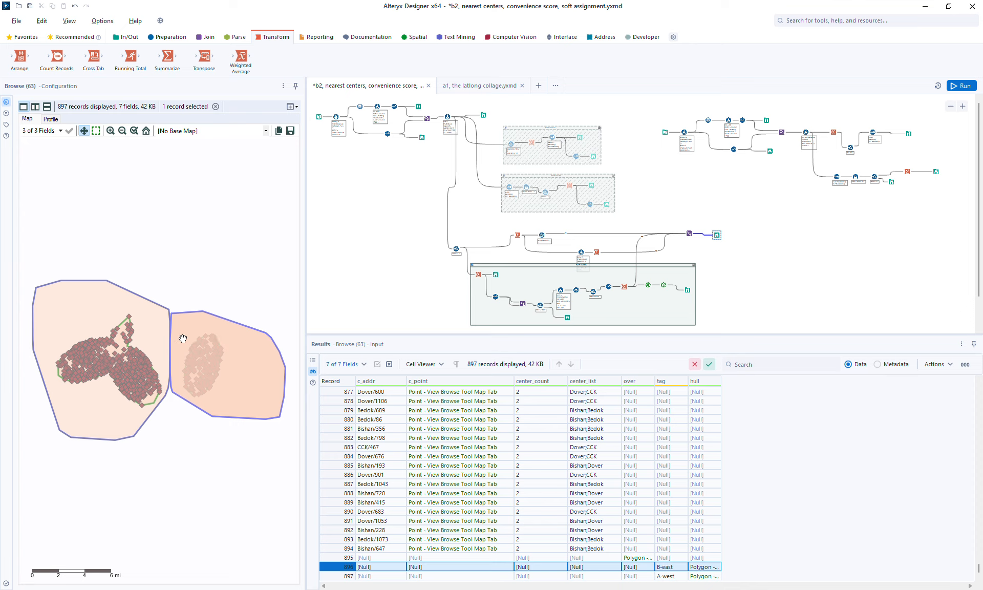
left_click(120, 309)
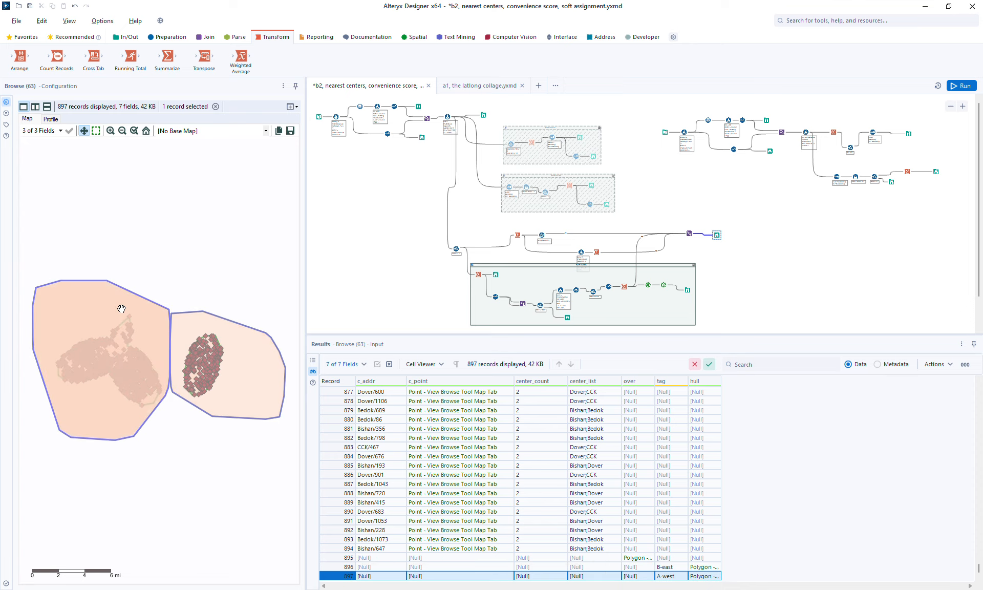
Step: Reconnect the Formula tool's input to the Filter tool's output and rerun the workflow
left_click(541, 235)
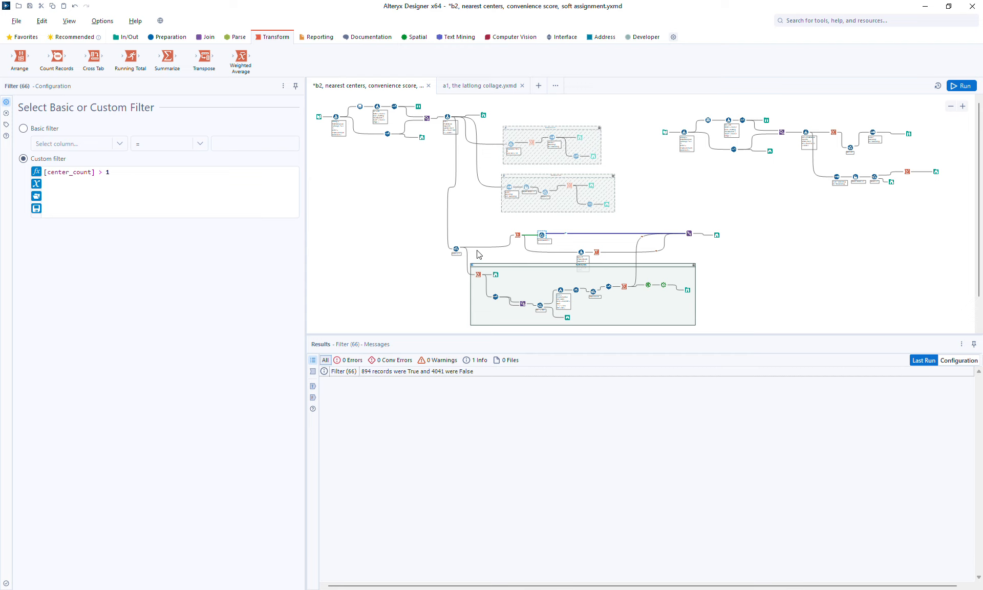
left_click(533, 257)
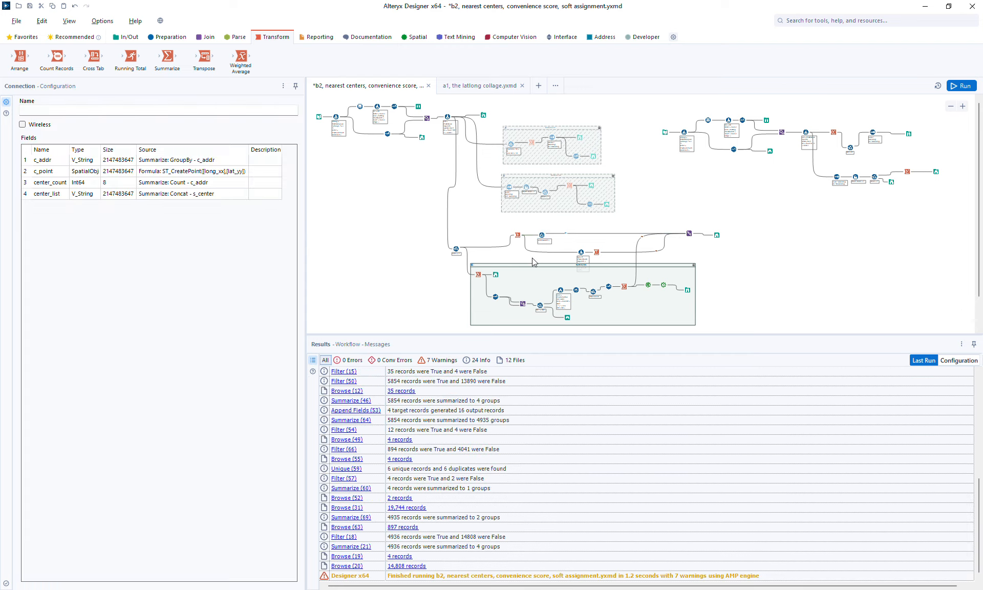
left_click(533, 257)
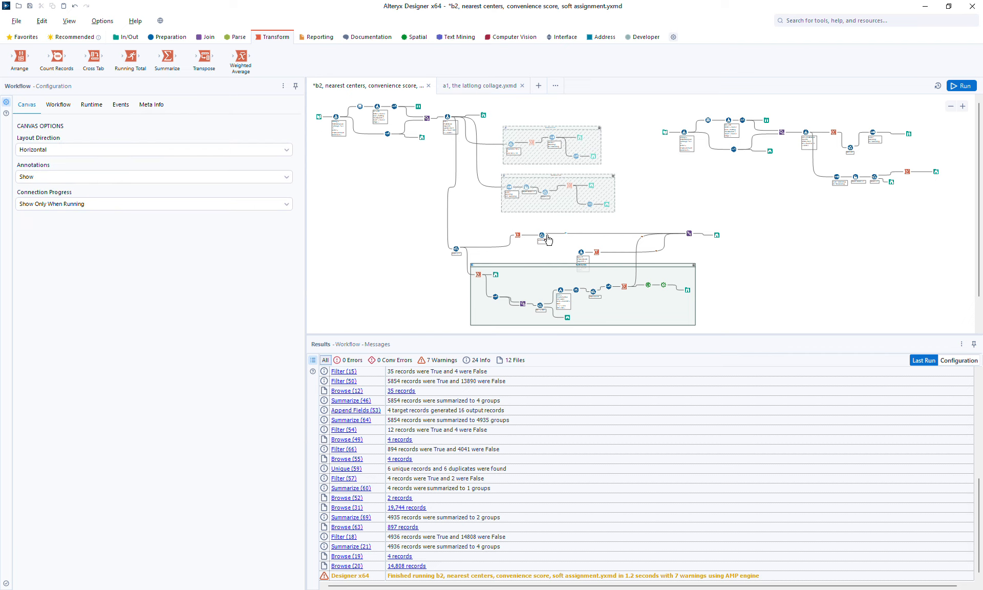
left_click_drag(546, 237, 579, 252)
left_click(541, 237)
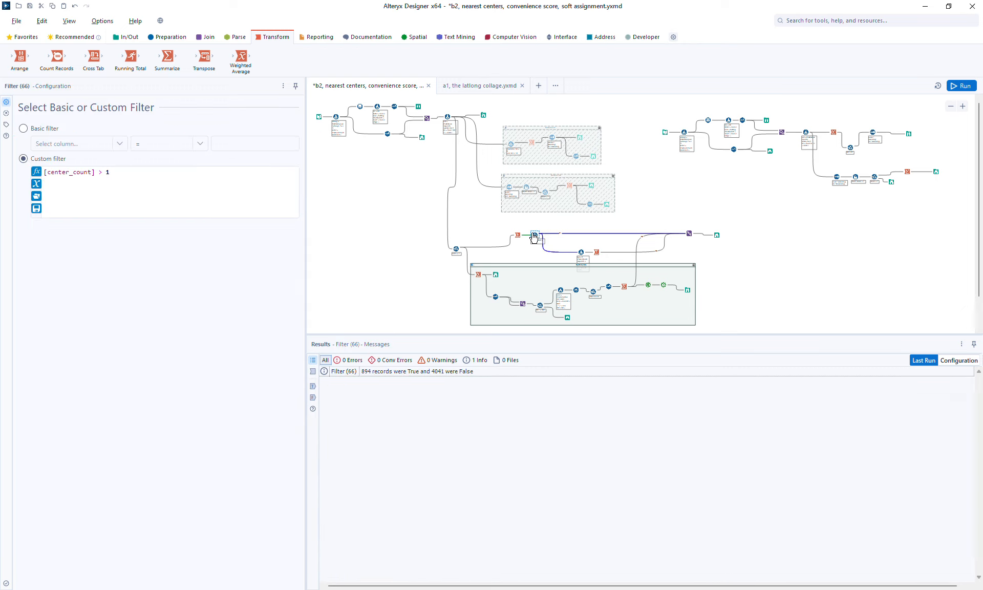
left_click(963, 87)
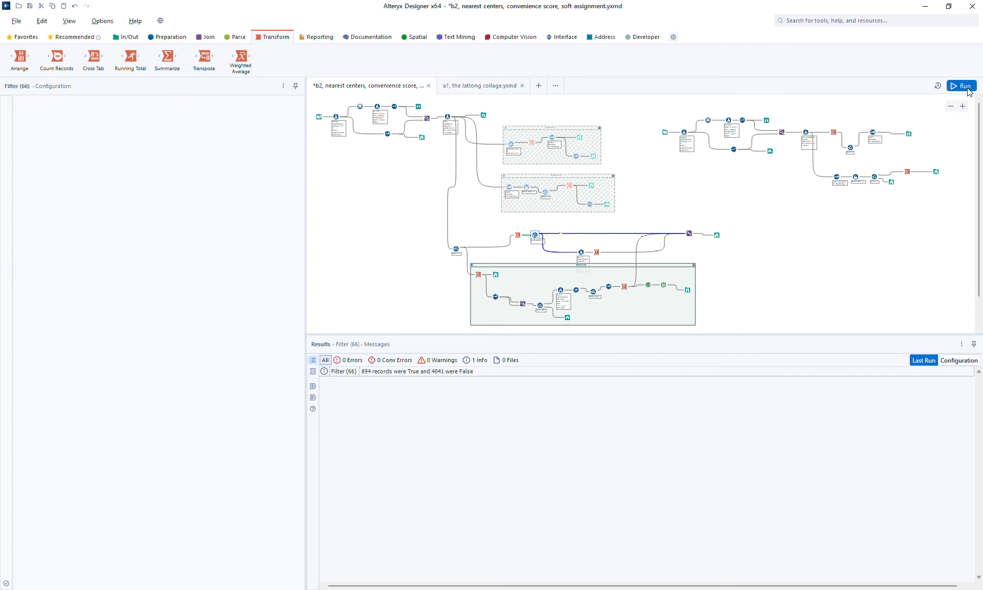
Step: Examine the west and east hull outlines around the address points on the Browse map, zooming in on the edges
left_click(716, 235)
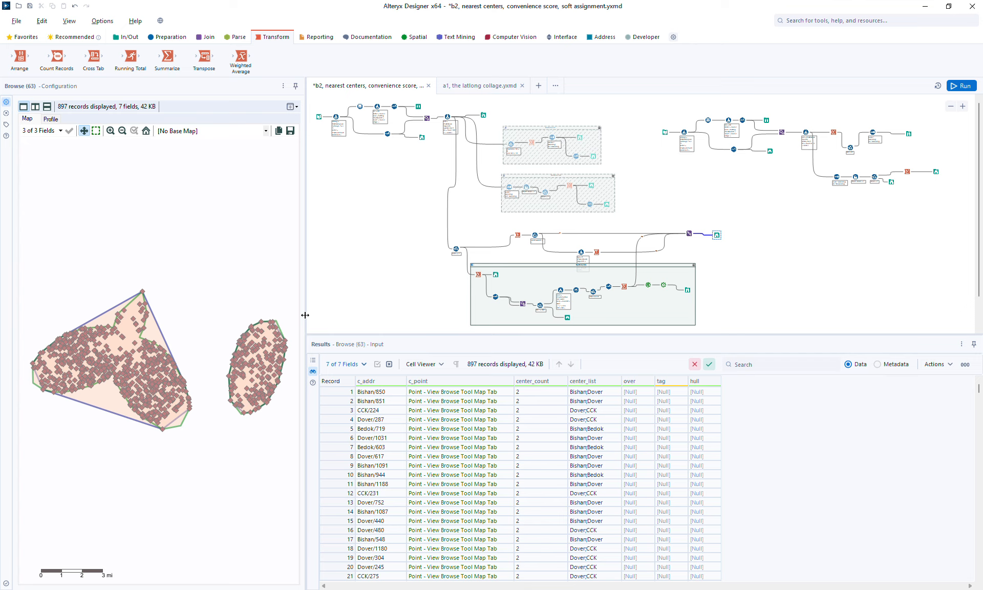
left_click(156, 324)
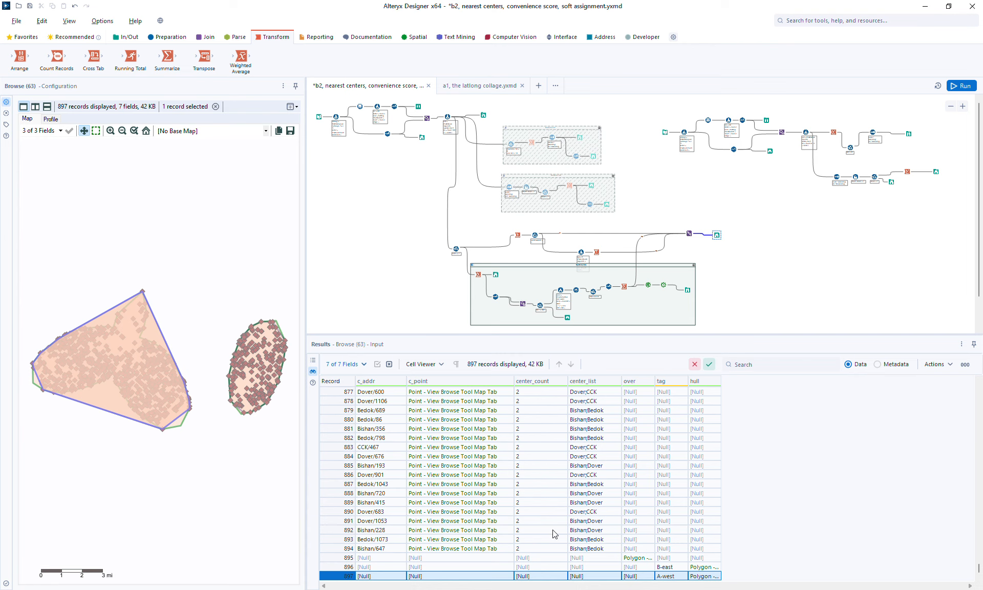
left_click(698, 567)
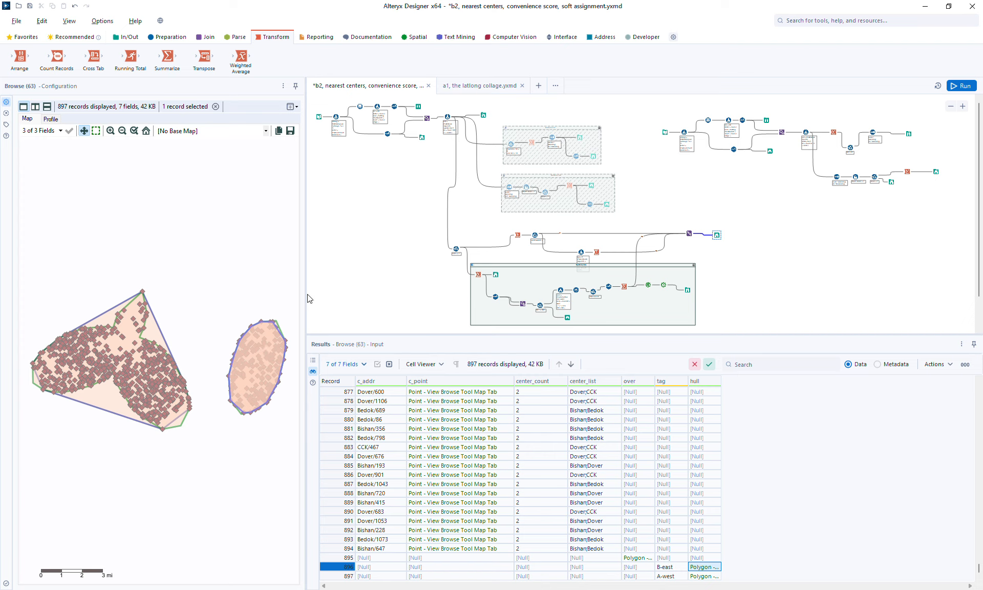
left_click_drag(307, 294, 417, 307)
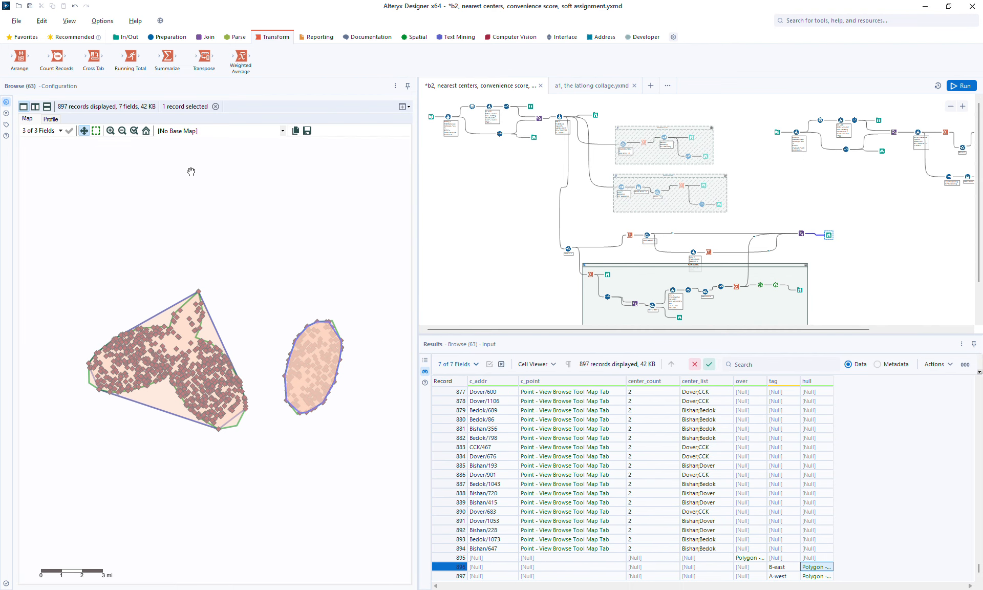
left_click(111, 131)
mouse_move(324, 292)
left_mouse_down()
mouse_move(91, 287)
mouse_move(308, 296)
left_mouse_up()
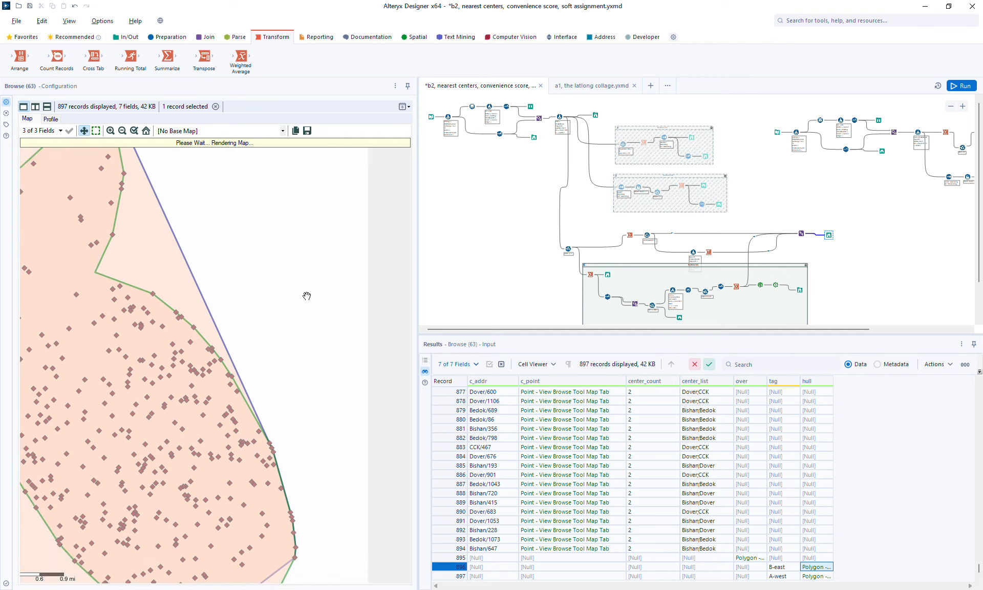
left_click(110, 132)
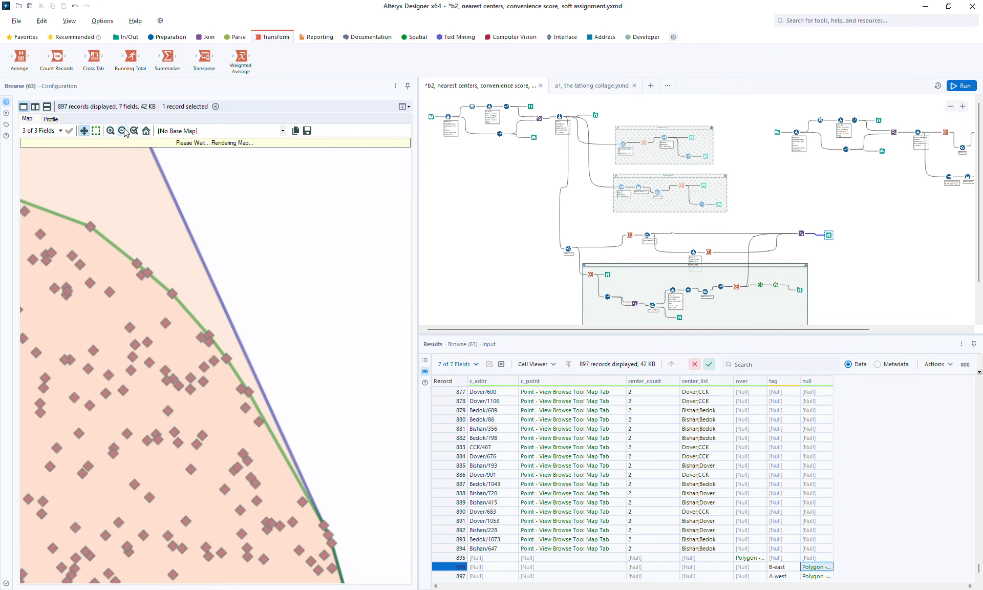
left_click(122, 131)
left_click(123, 131)
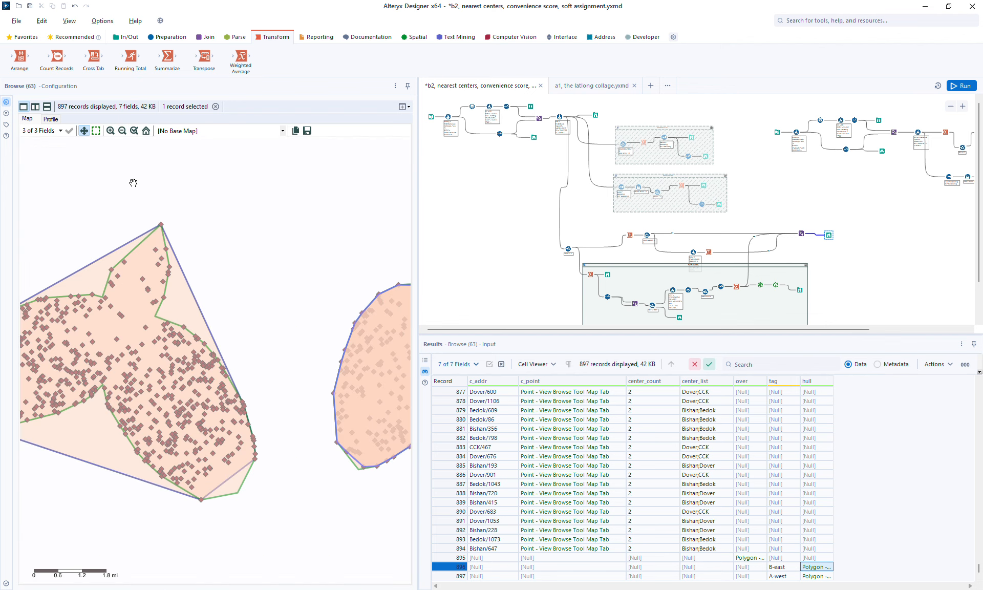
left_click_drag(205, 236, 301, 221)
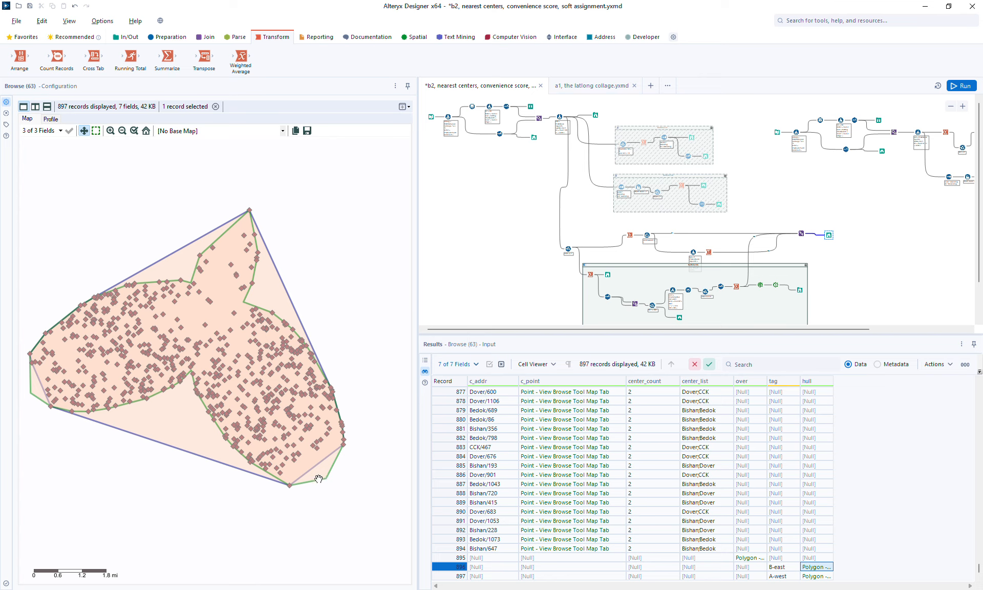
left_click_drag(359, 443, 83, 423)
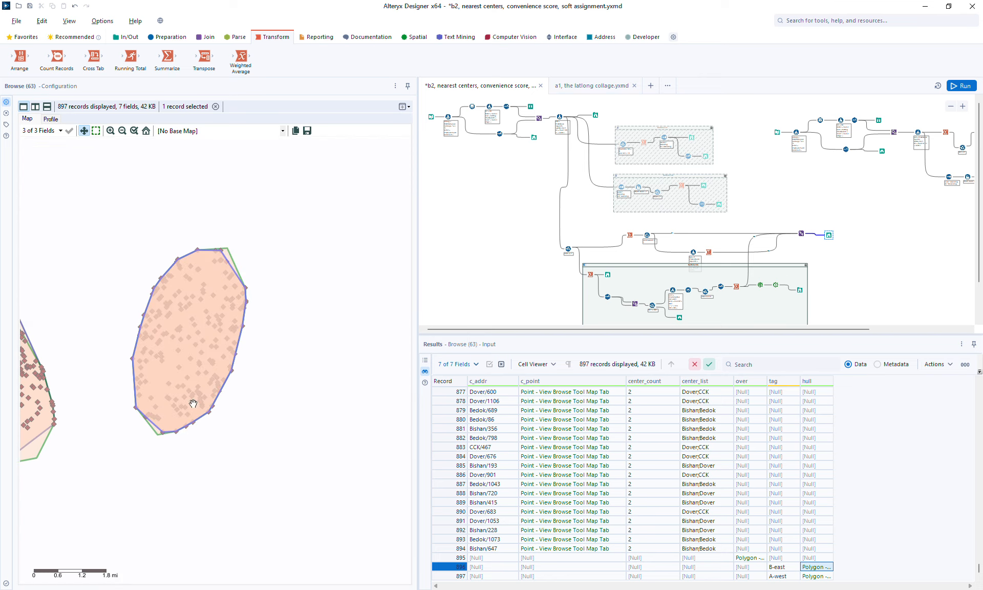
left_click_drag(296, 383, 280, 420)
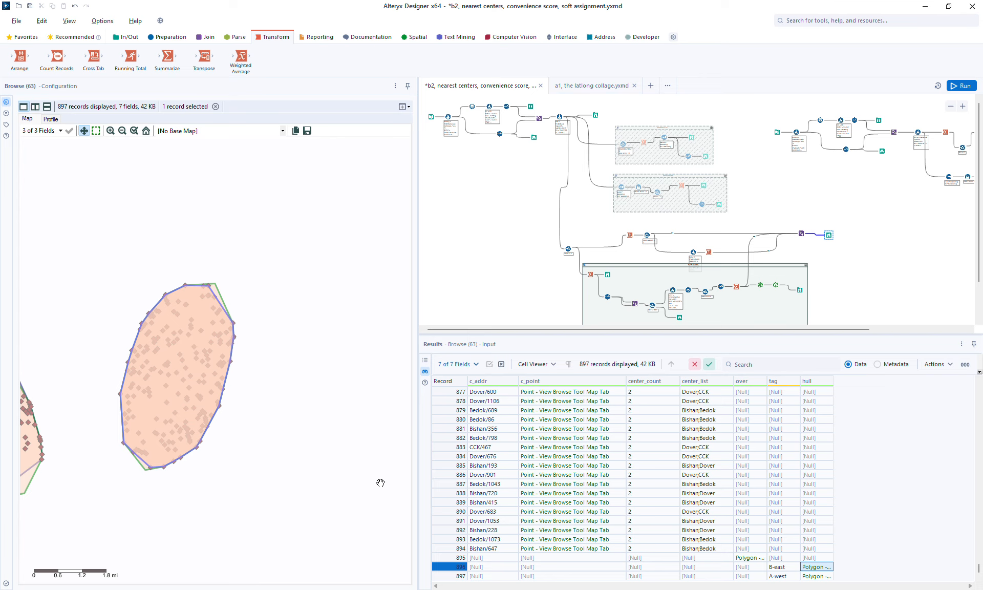
left_click(123, 131)
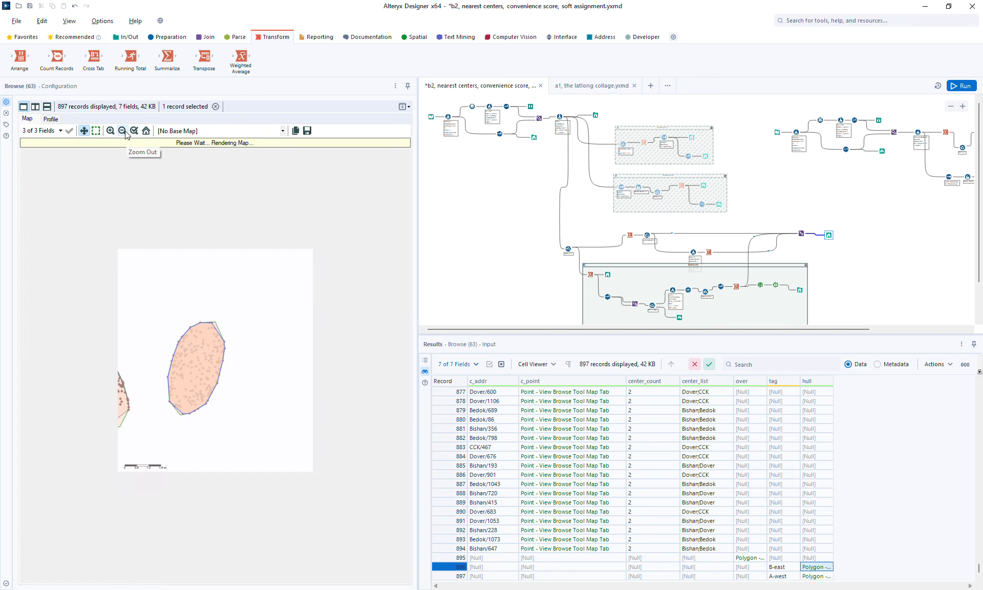
left_click(111, 131)
left_click(110, 131)
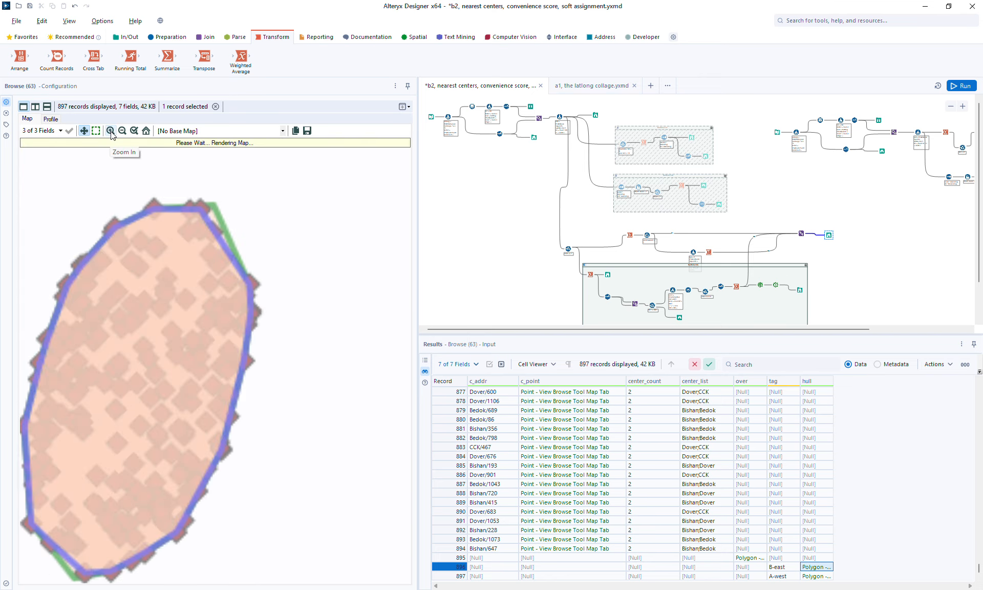
left_click_drag(289, 246, 338, 224)
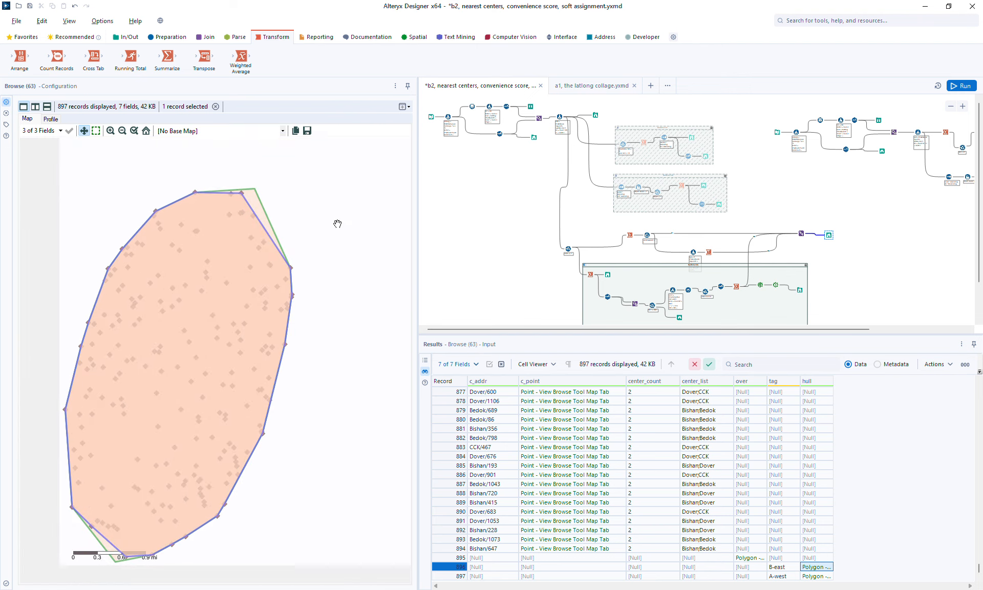
left_click(258, 200)
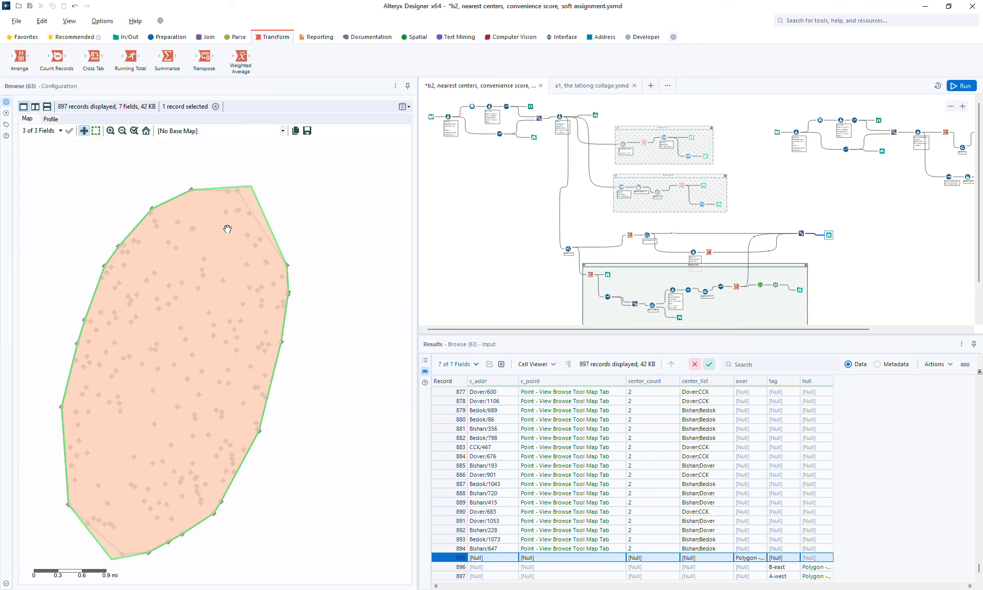
left_click(245, 200)
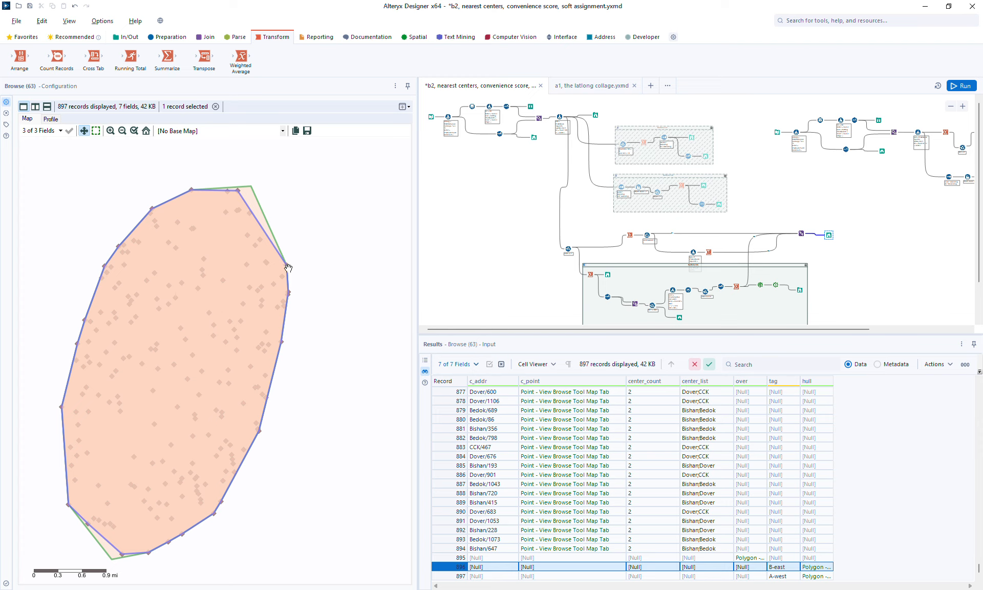
left_click(253, 197)
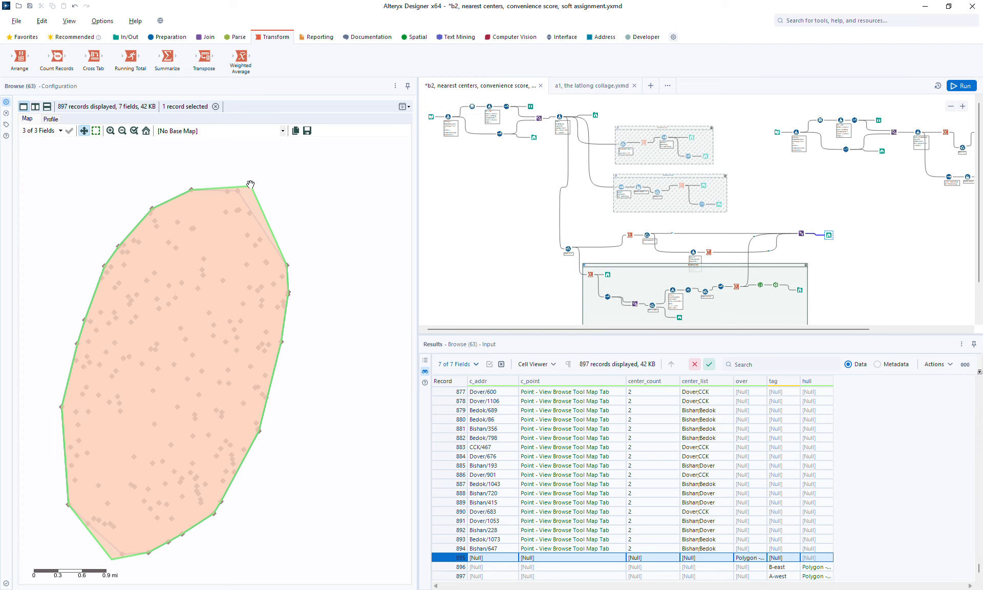
Step: Examine both address groups and their overlapping hull outlines together on the Browse map
left_click(110, 558)
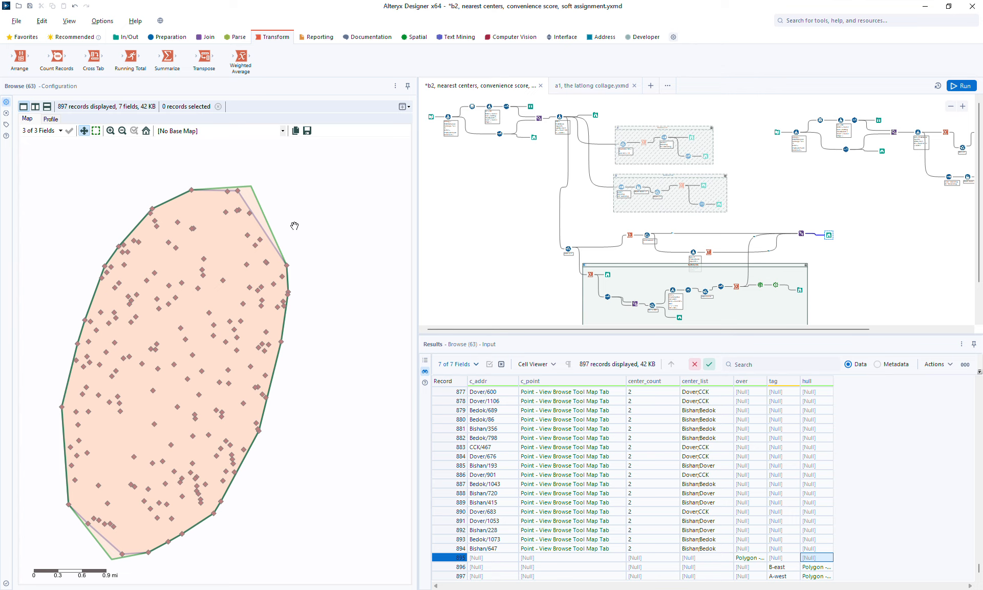
left_click(953, 107)
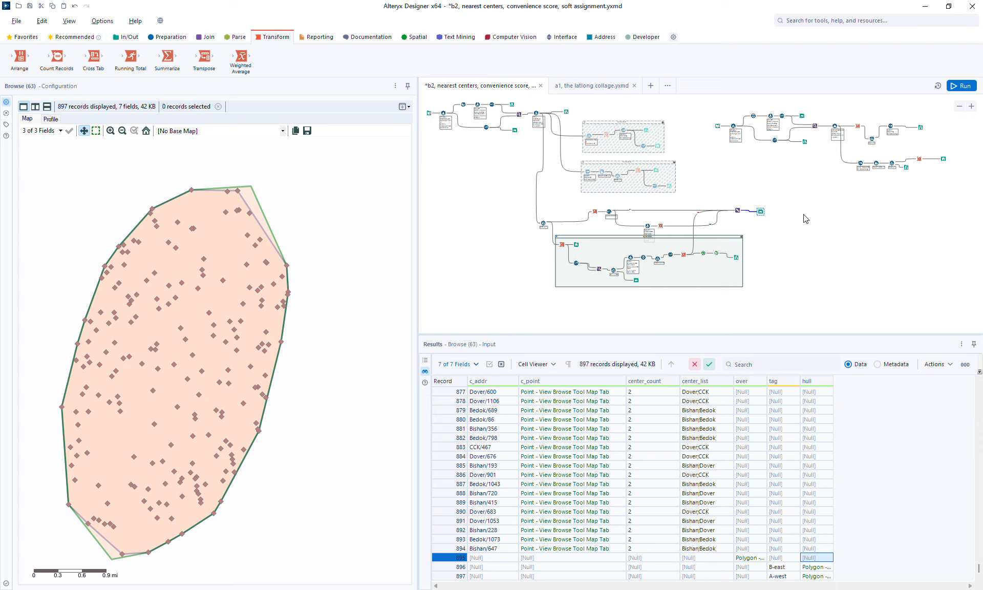
left_click(121, 132)
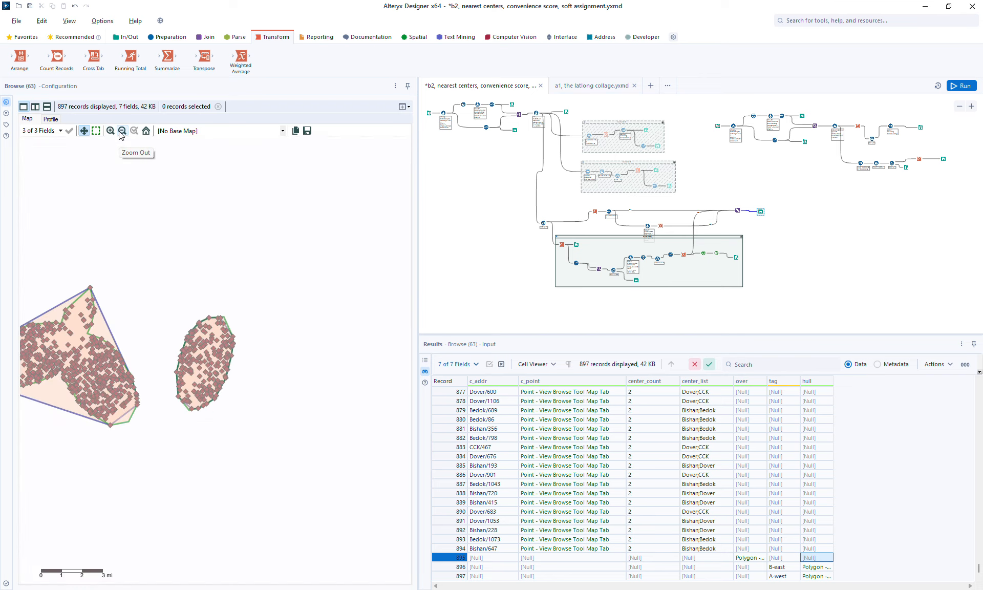
scroll(226, 266, "up", 2)
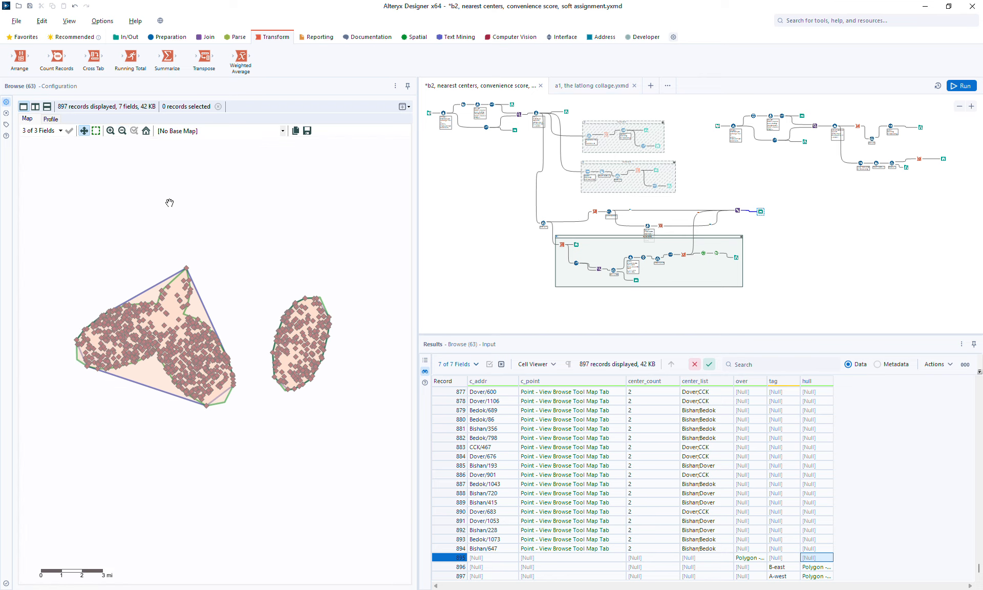
left_click(122, 131)
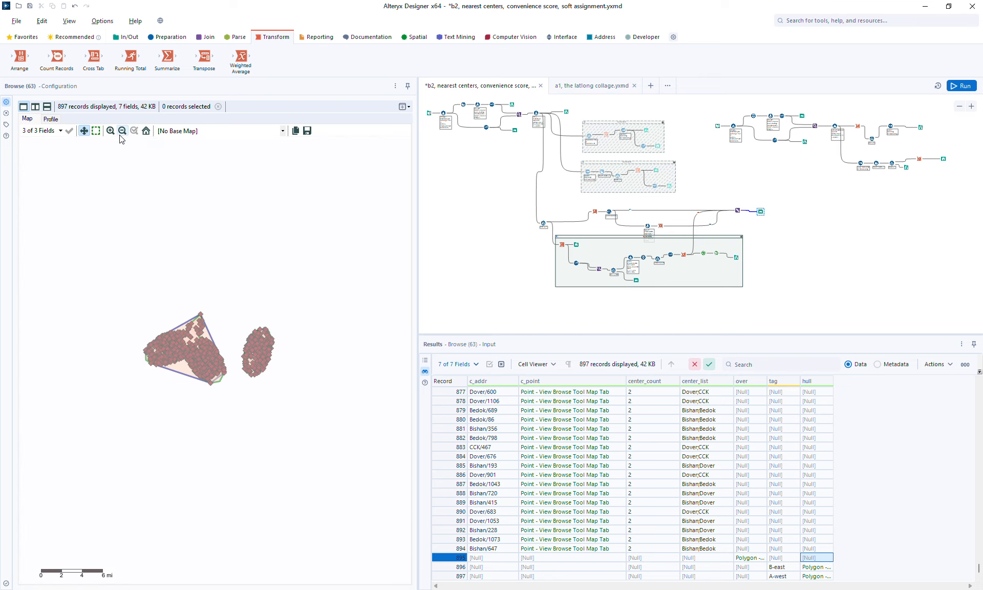
left_click(111, 131)
left_click(111, 132)
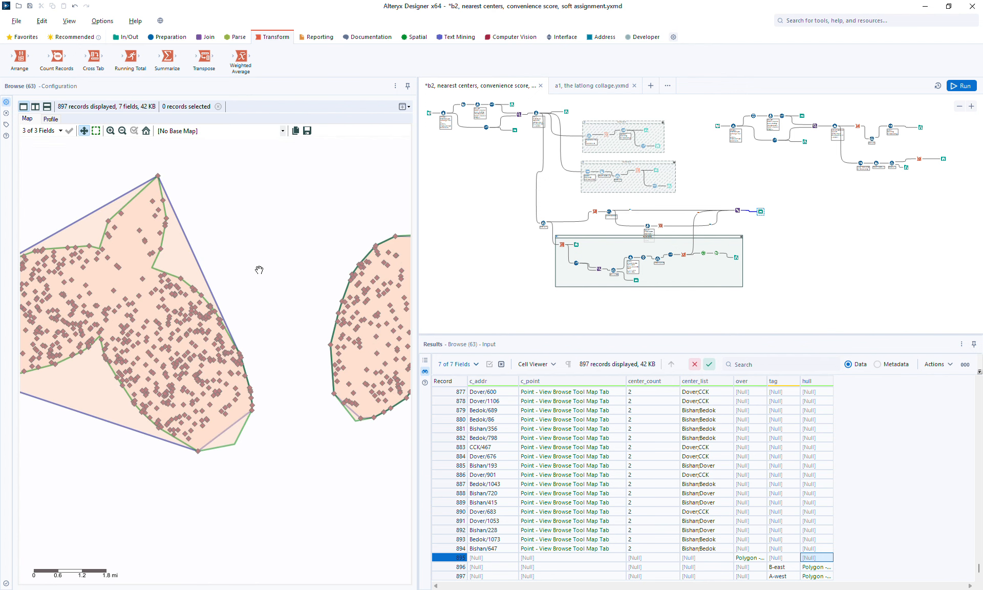
left_click_drag(290, 279, 164, 299)
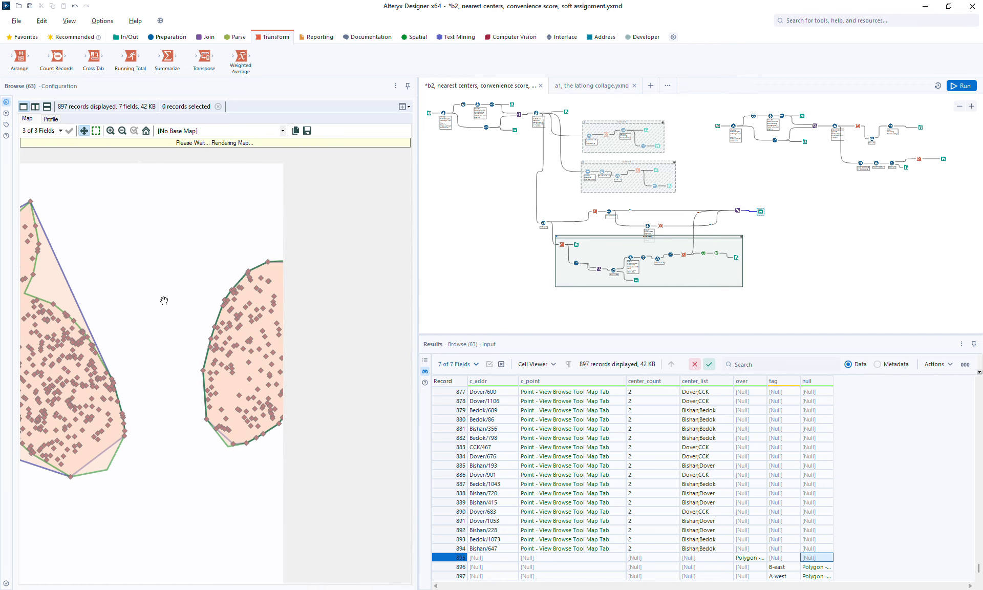